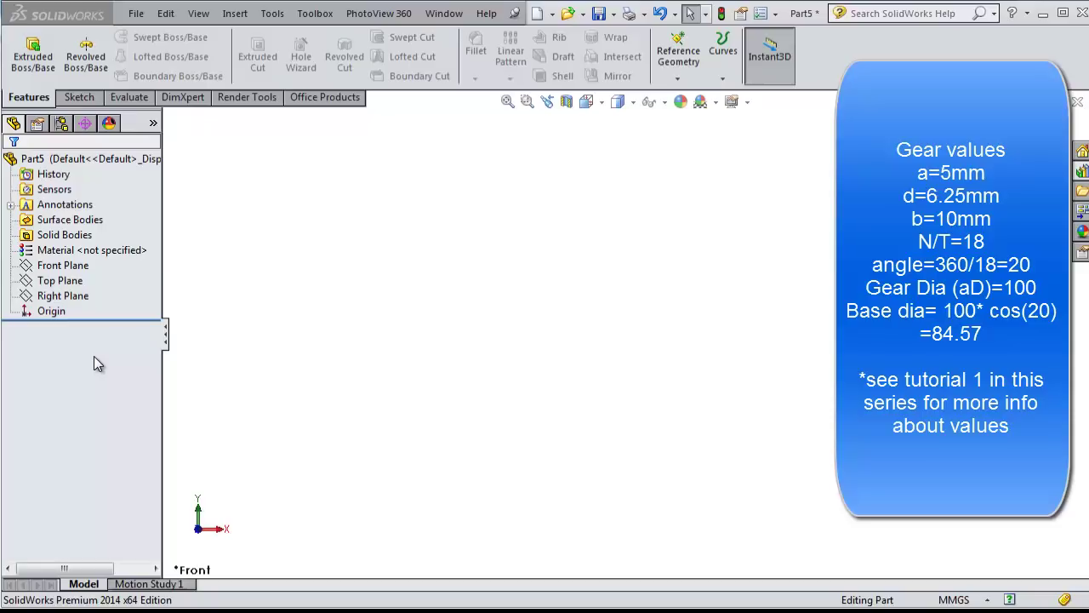
# Step: Start a sketch on the Front Plane and draw three concentric circles centred on the origin
pyautogui.click(62, 265)
pyautogui.click(77, 247)
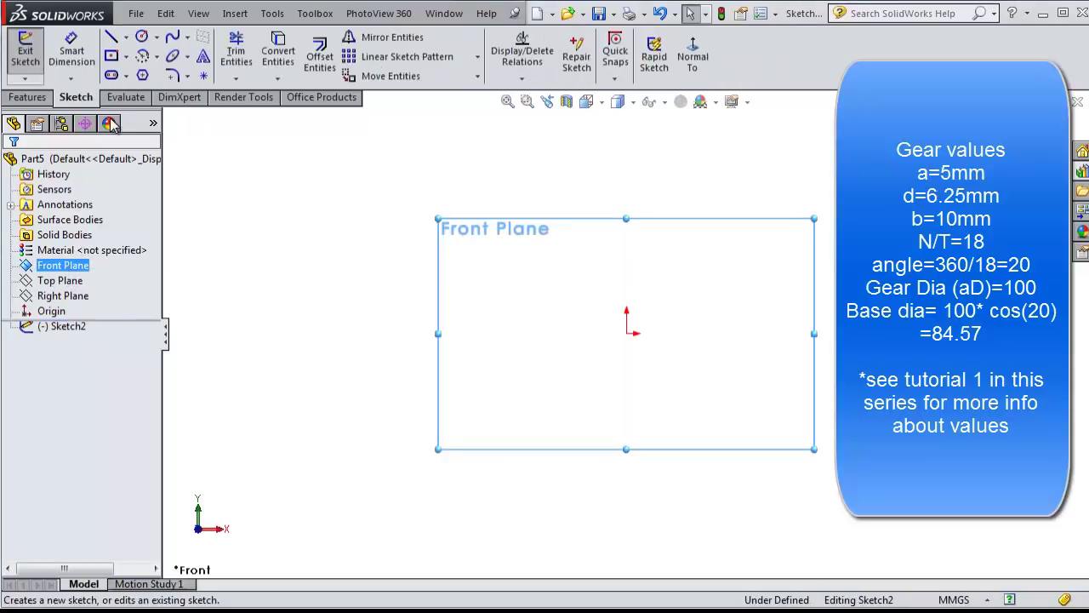
pyautogui.click(141, 38)
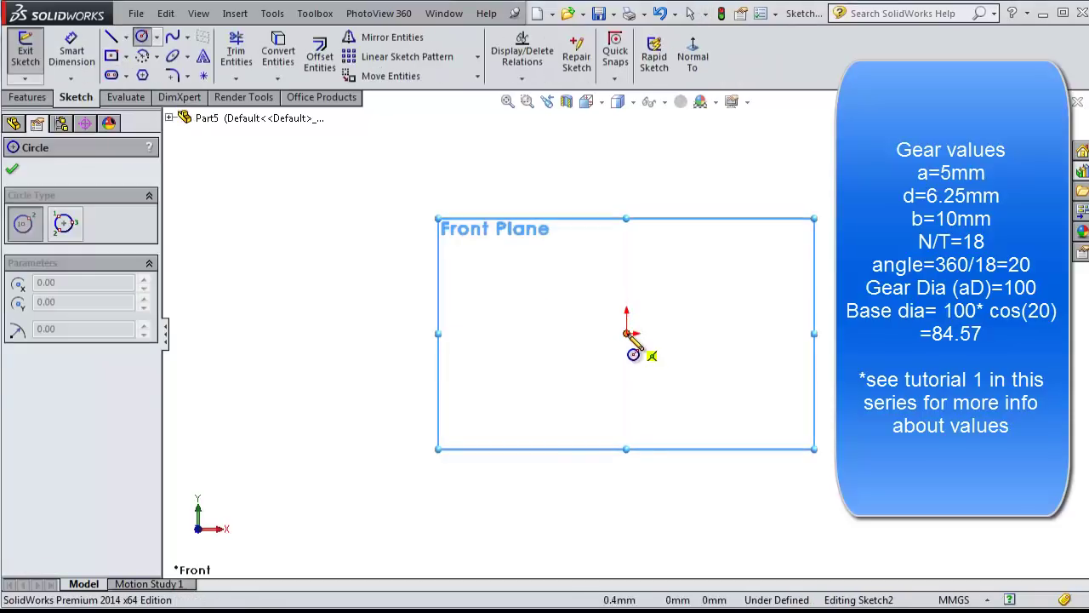
pyautogui.click(628, 334)
pyautogui.click(418, 333)
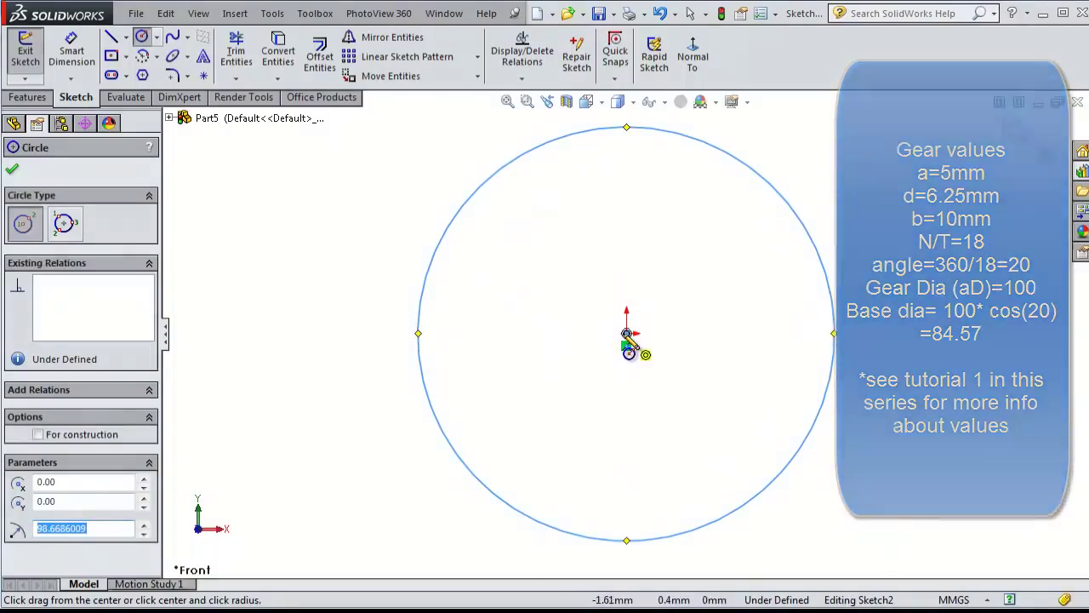
pyautogui.click(626, 333)
pyautogui.click(450, 333)
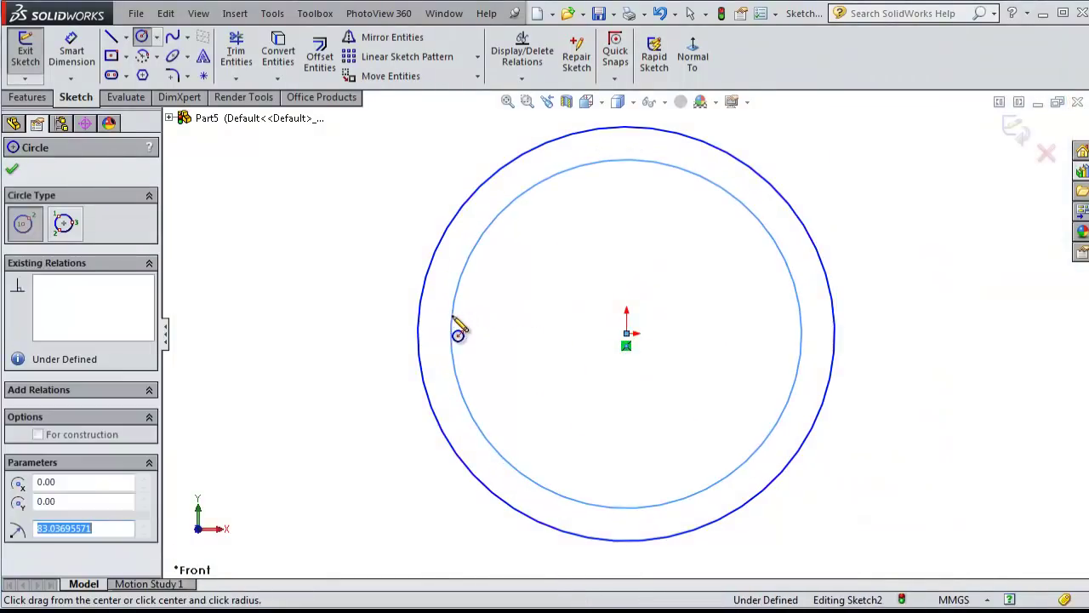
pyautogui.click(626, 334)
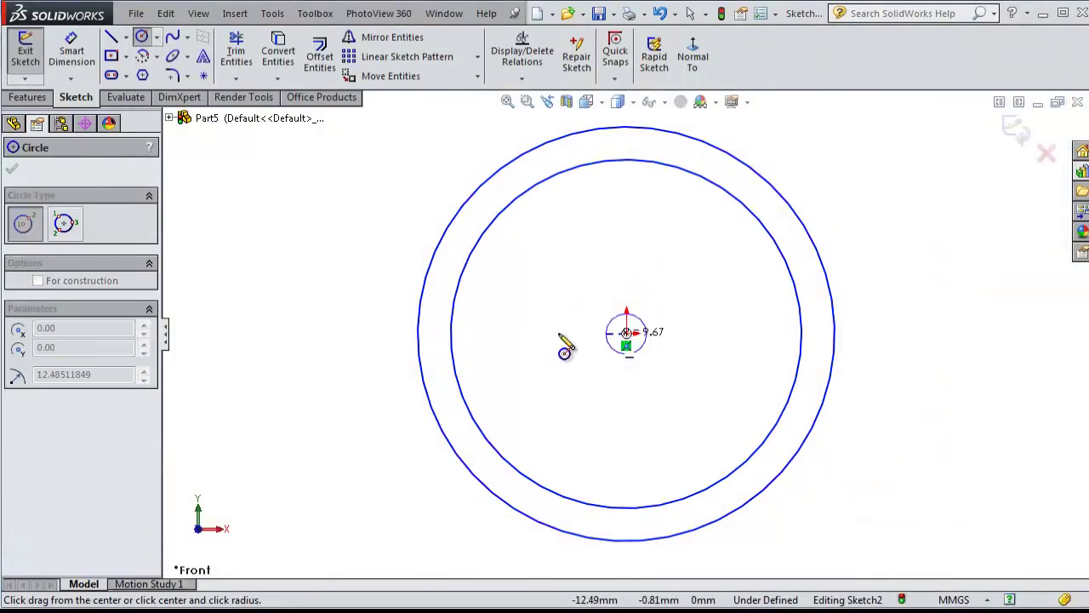
pyautogui.click(476, 331)
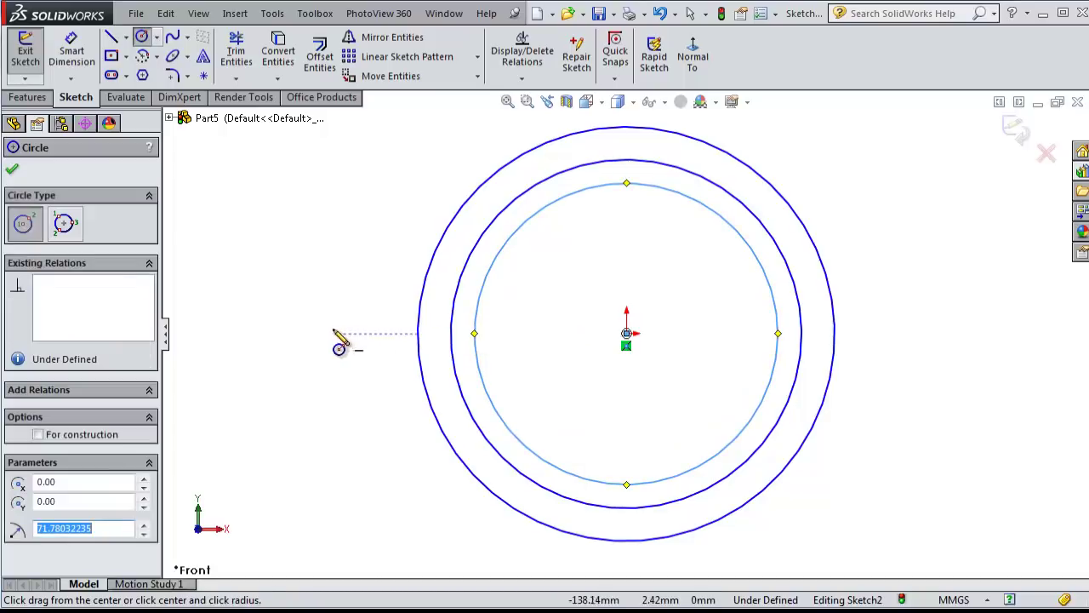
pyautogui.press('Escape')
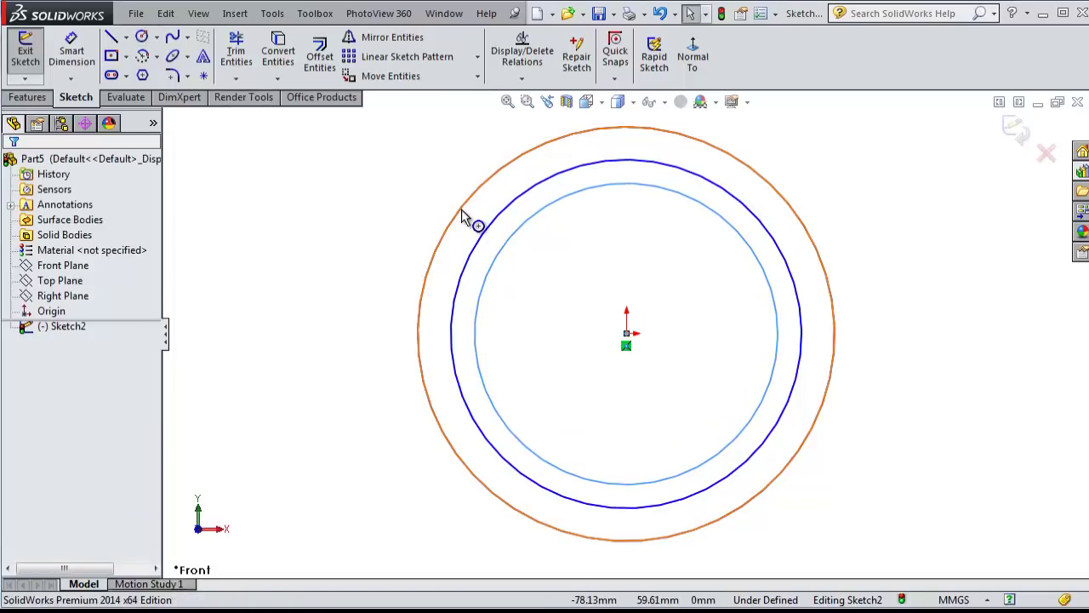
# Step: Convert all three circles to construction geometry
pyautogui.click(461, 208)
pyautogui.keyDown('ctrl'); pyautogui.click(490, 221); pyautogui.keyUp('ctrl')
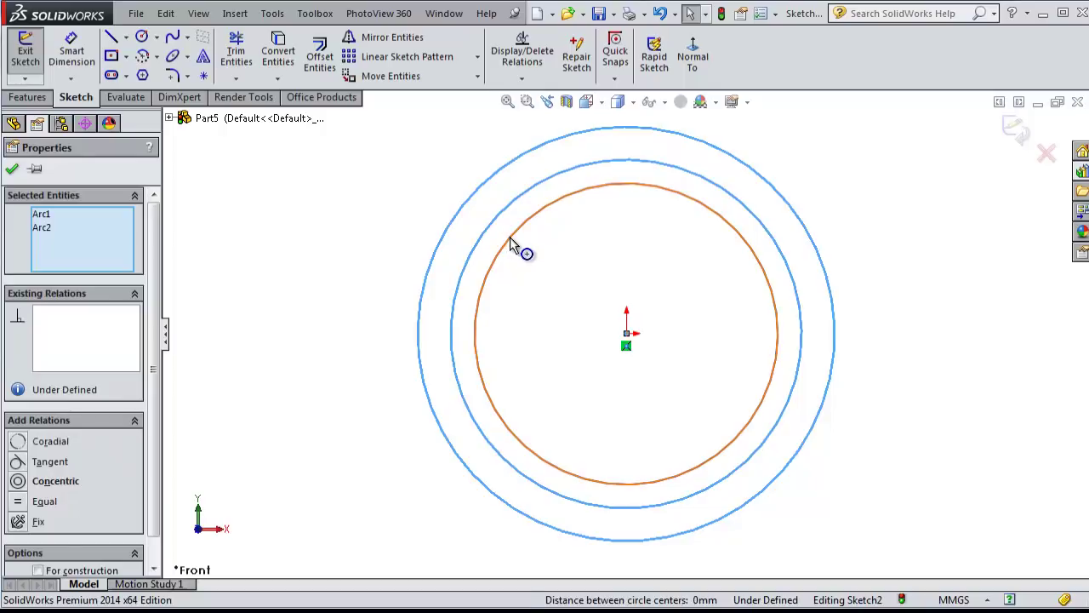
pyautogui.keyDown('ctrl'); pyautogui.click(510, 237); pyautogui.keyUp('ctrl')
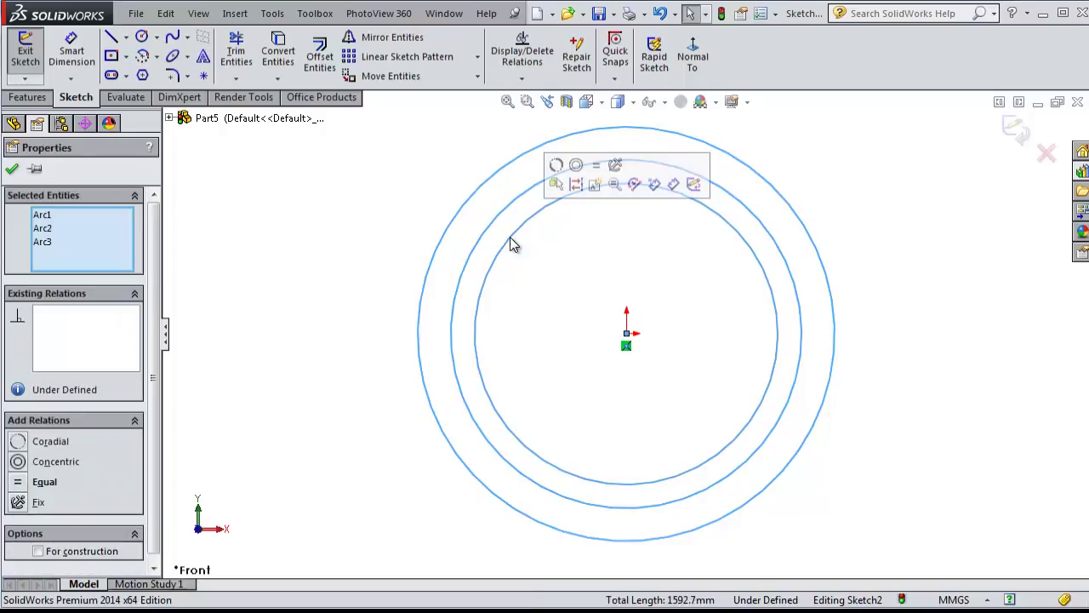
pyautogui.click(577, 185)
# Step: Dimension the outer circle to Ø100 and the middle circle to Ø84.57
pyautogui.click(82, 53)
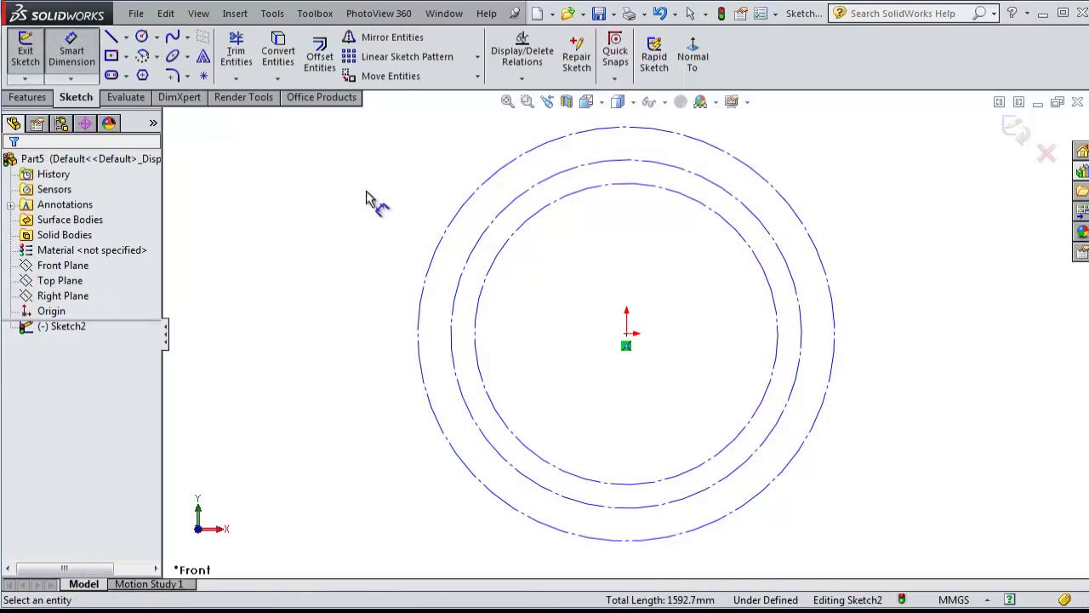
pyautogui.click(438, 243)
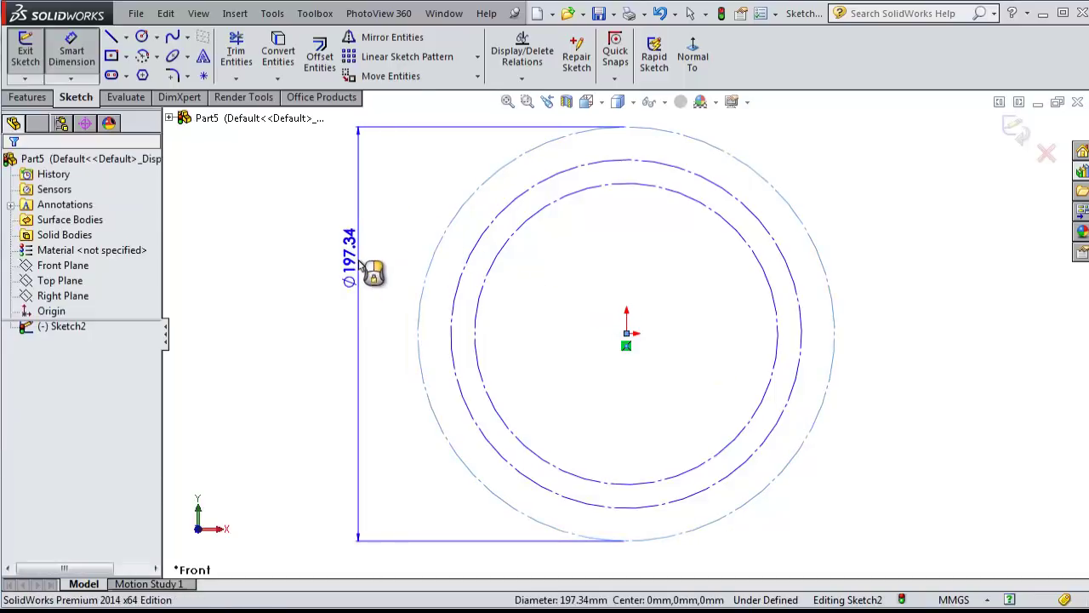
pyautogui.click(360, 264)
pyautogui.write('100')
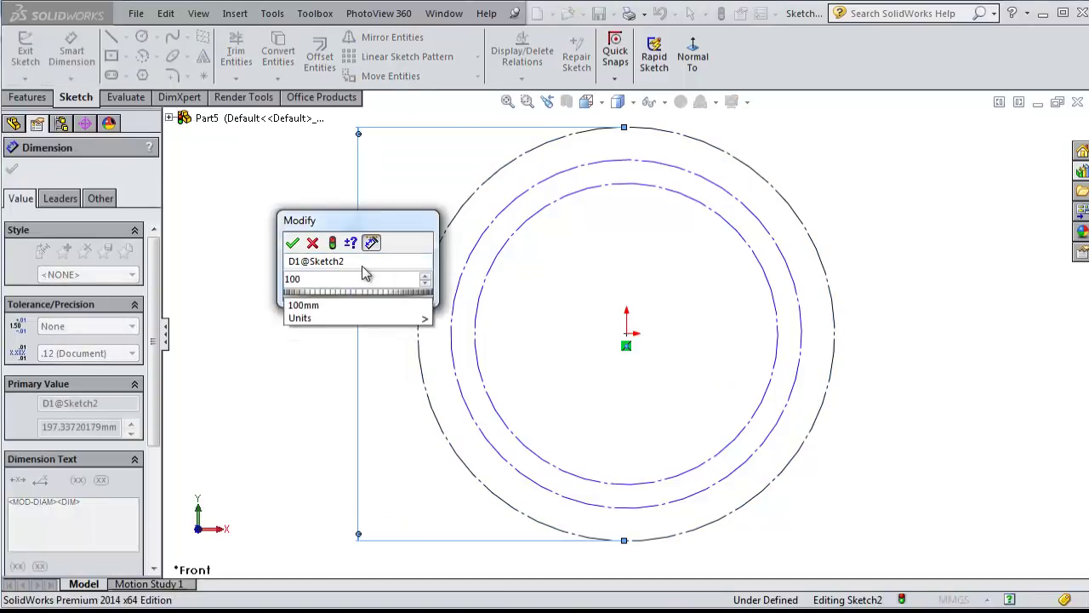
pyautogui.press('Return')
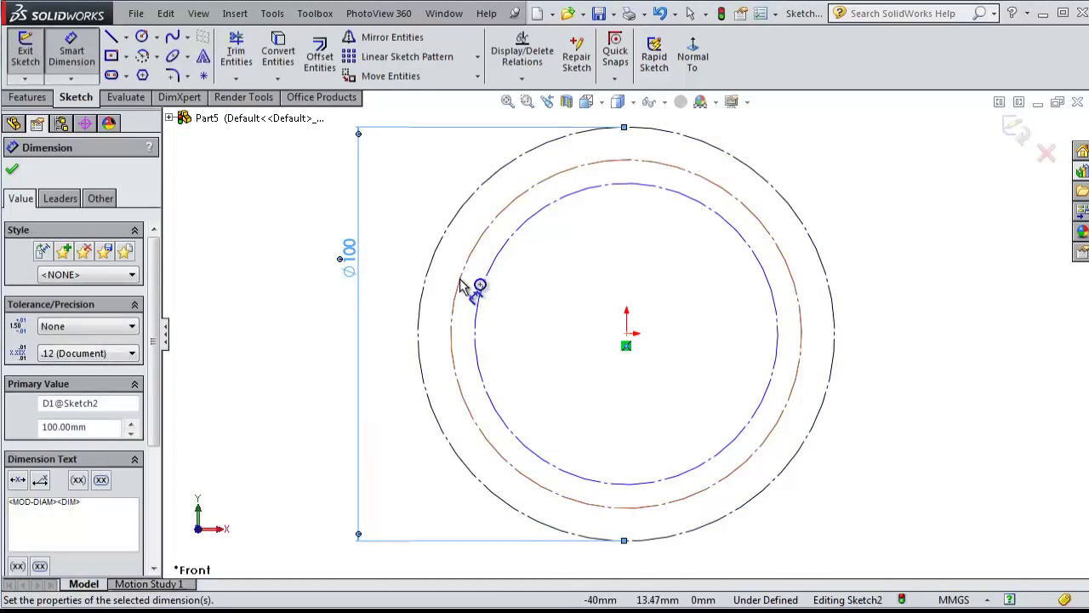
pyautogui.click(461, 287)
pyautogui.click(407, 254)
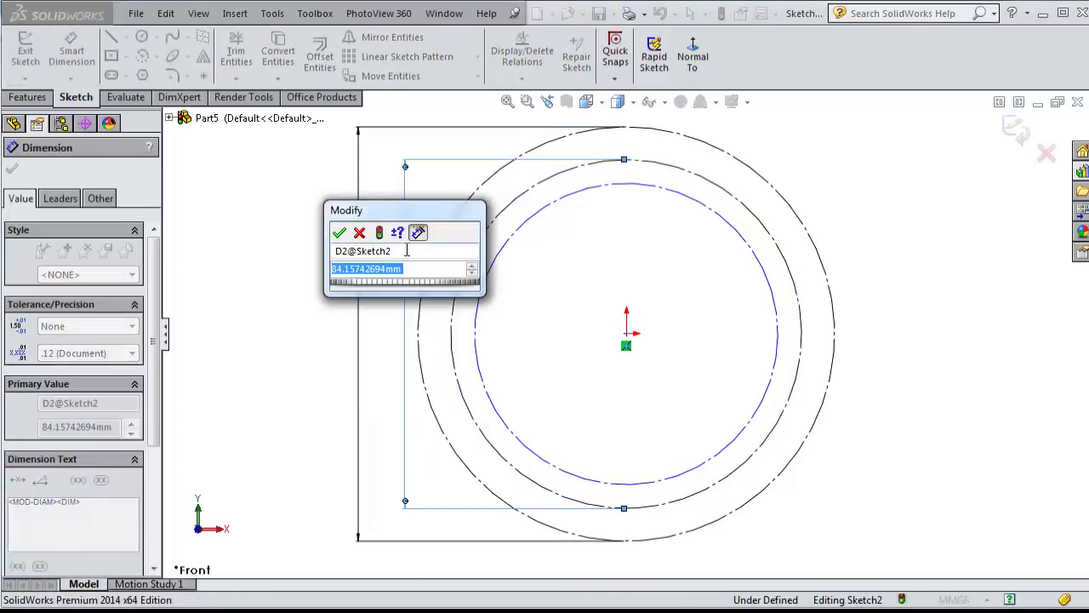
pyautogui.write('8')
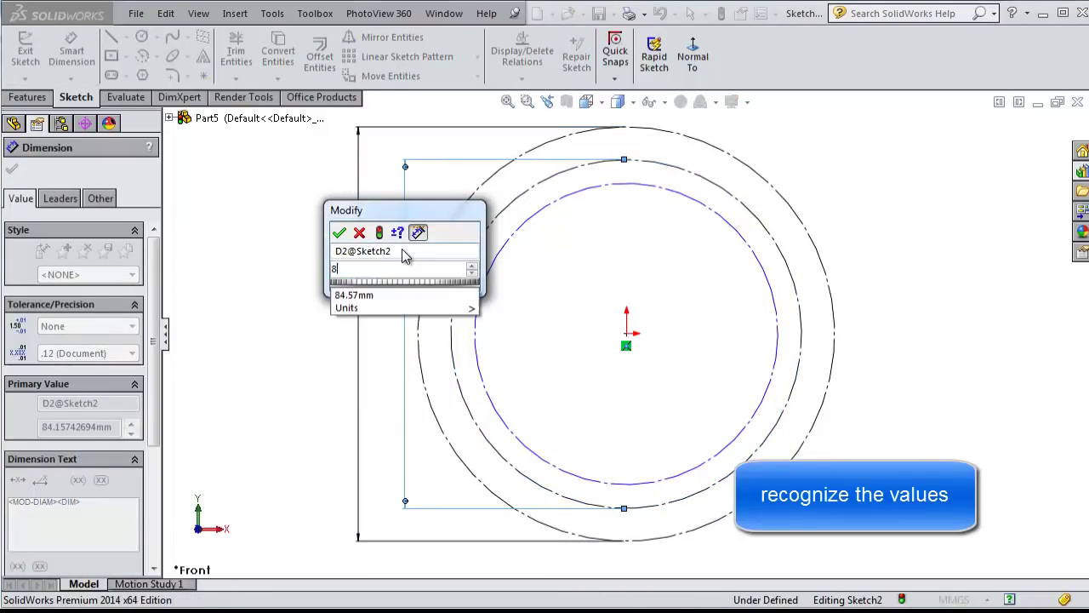
pyautogui.write('4.57')
pyautogui.press('Return')
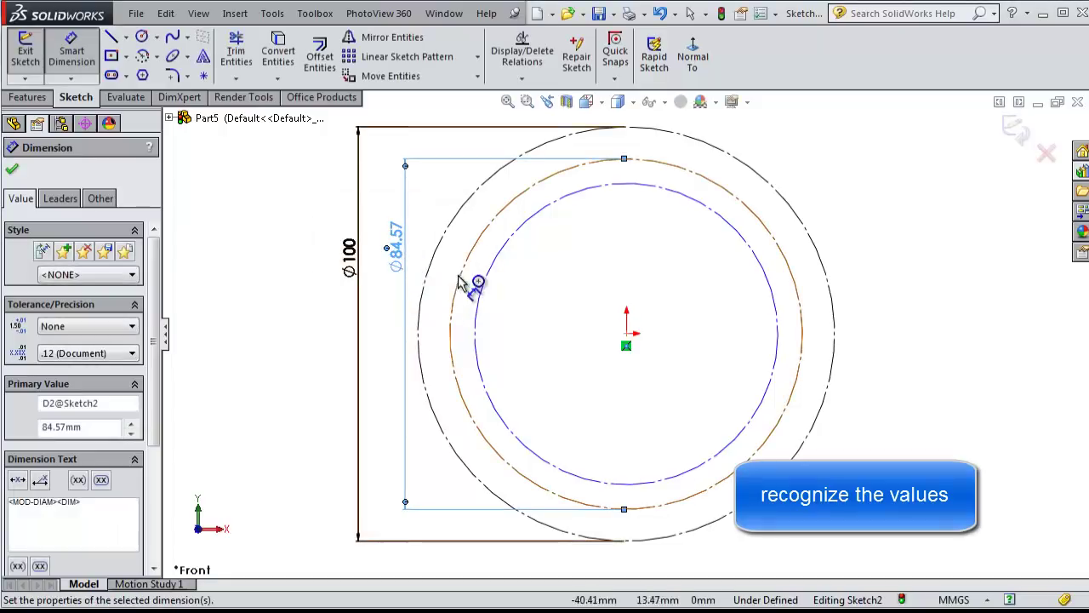
# Step: Set the outer-to-inner circle spacing to 5+6.25 (11.25)
pyautogui.click(448, 232)
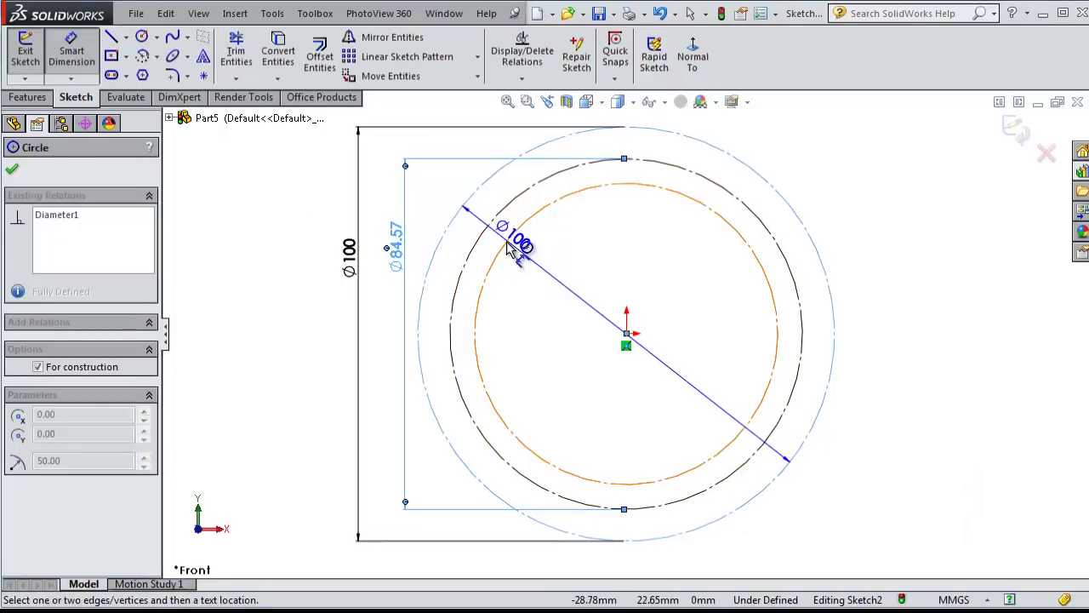
pyautogui.click(507, 244)
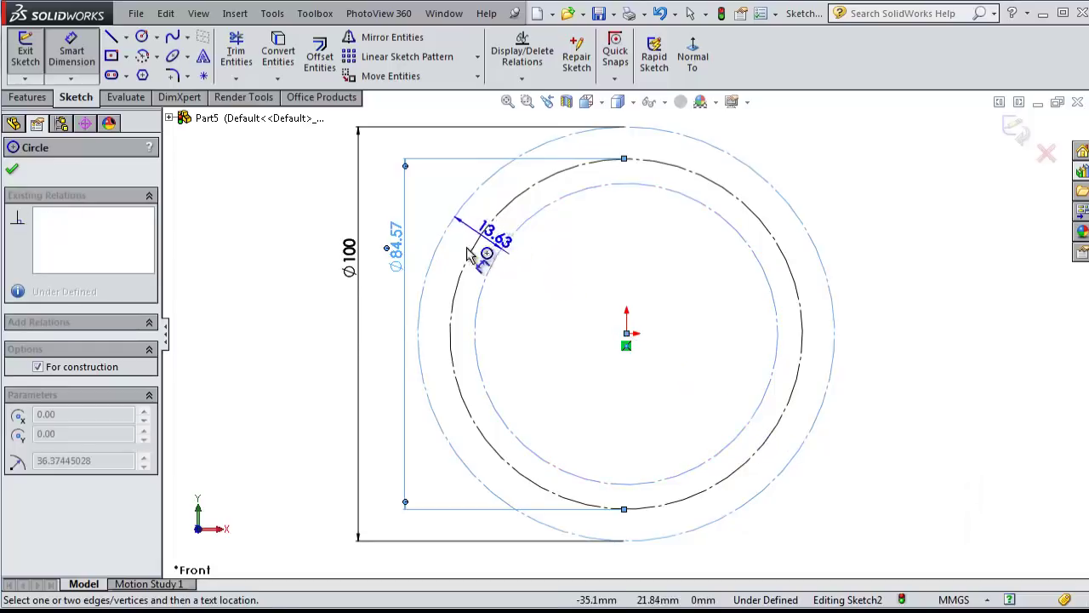
pyautogui.click(282, 380)
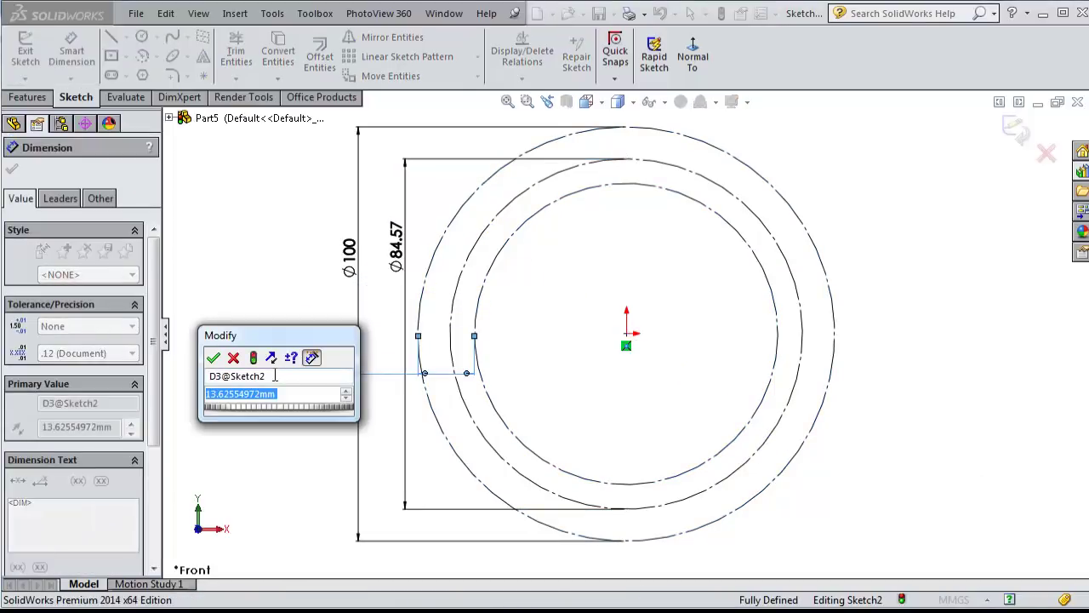
pyautogui.write('5+')
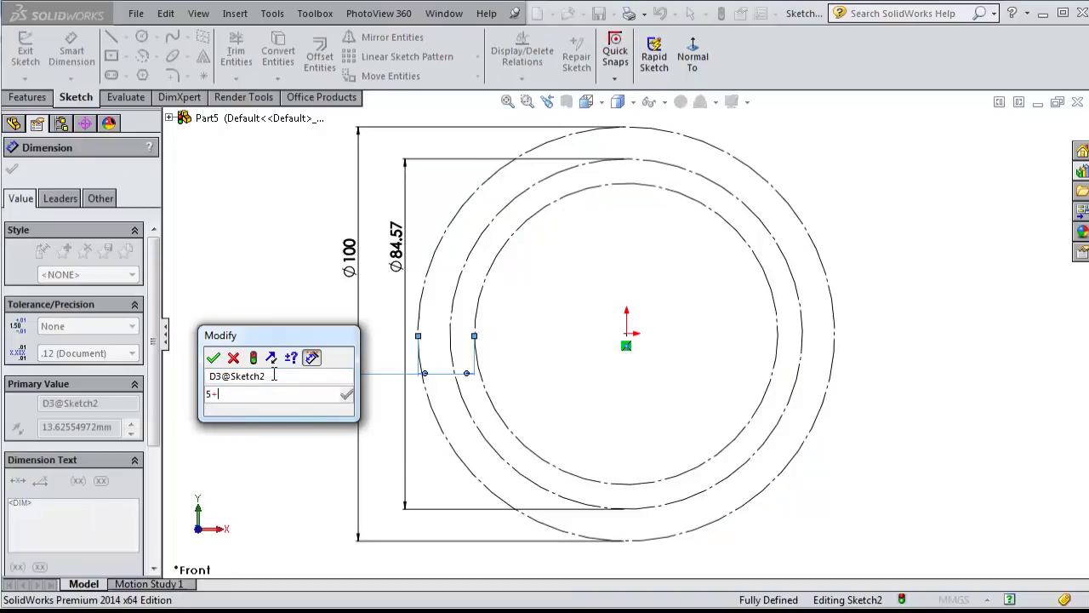
pyautogui.write('6.25')
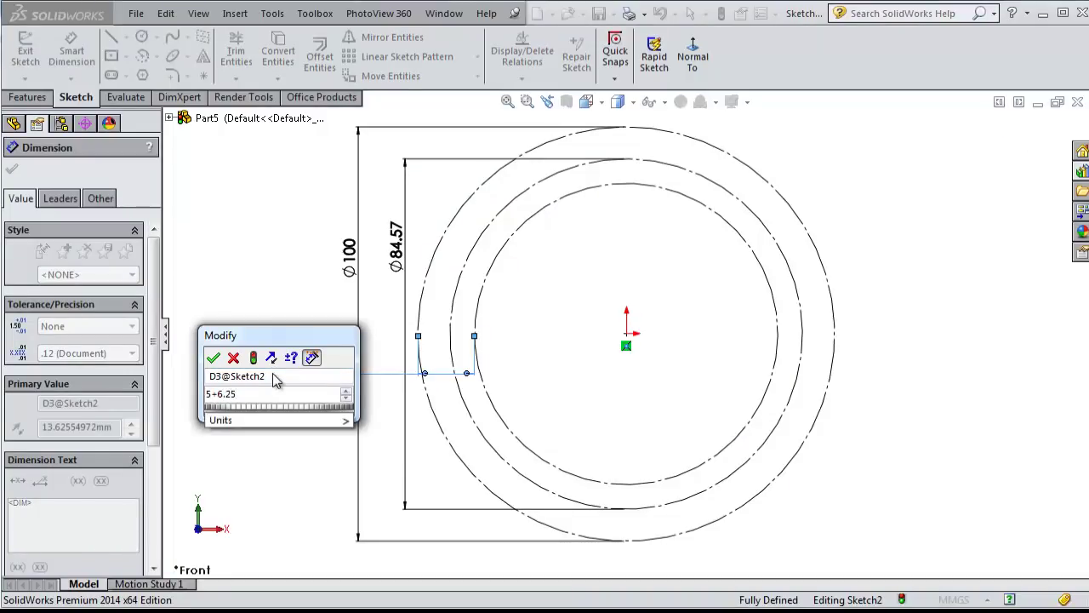
pyautogui.press('Return')
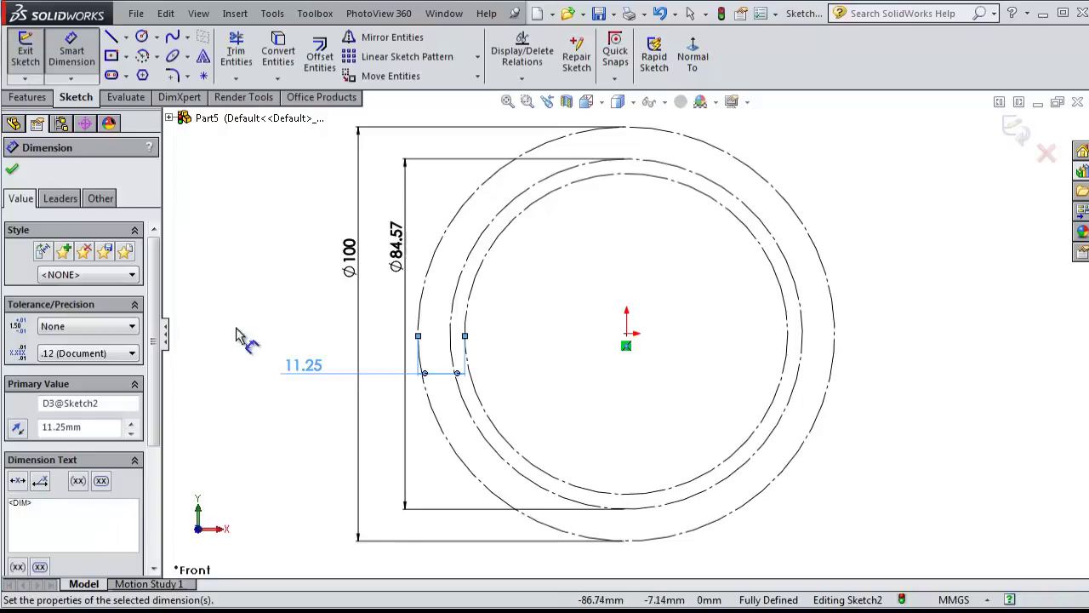
pyautogui.click(219, 292)
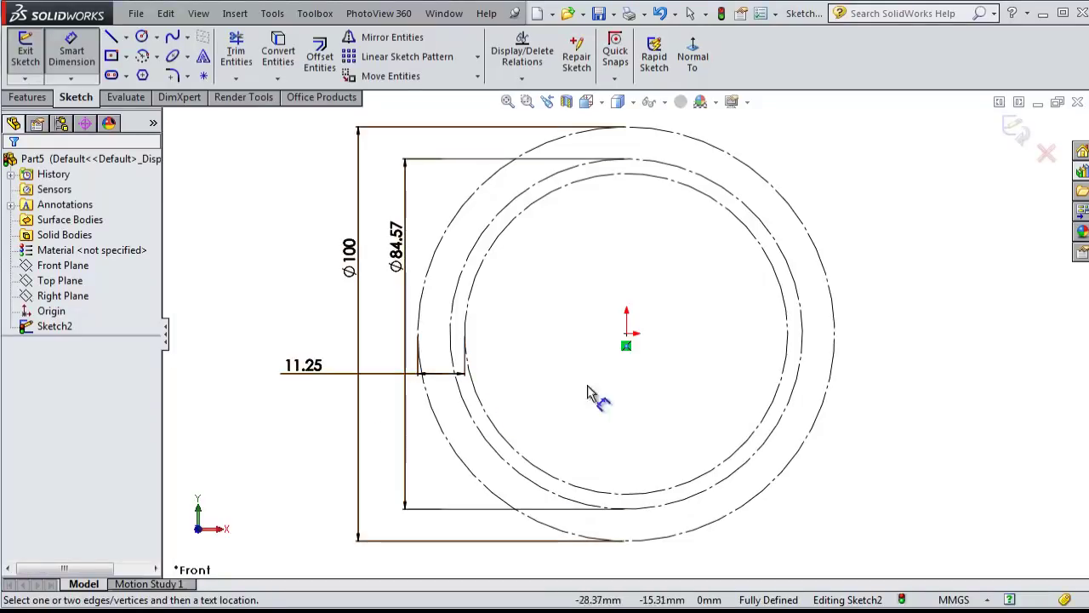
# Step: Draw a horizontal centreline from the origin out past the outer circle
pyautogui.click(127, 39)
pyautogui.click(145, 74)
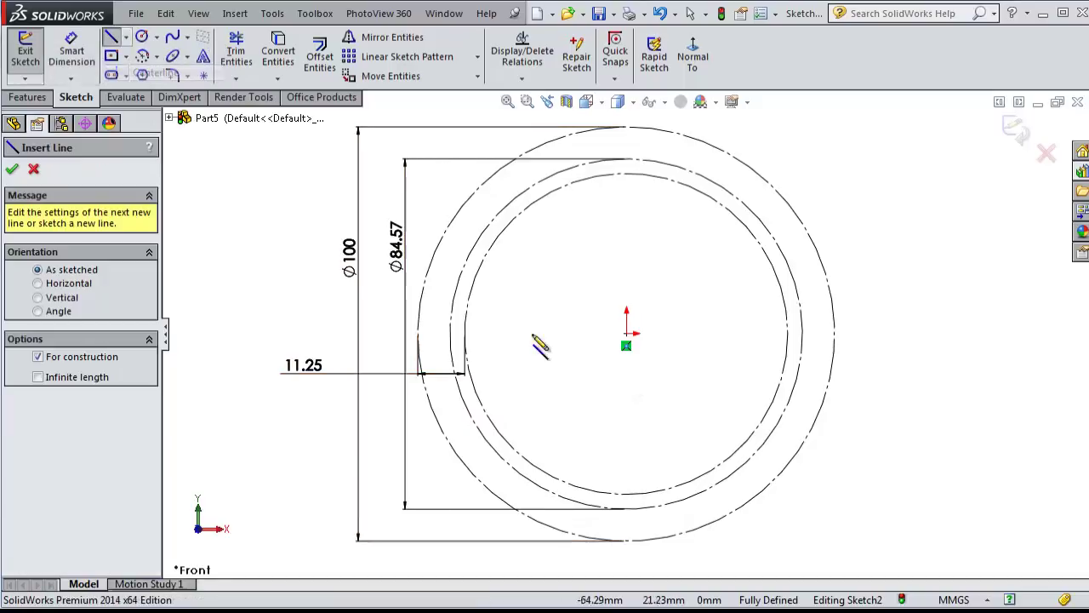
pyautogui.click(626, 333)
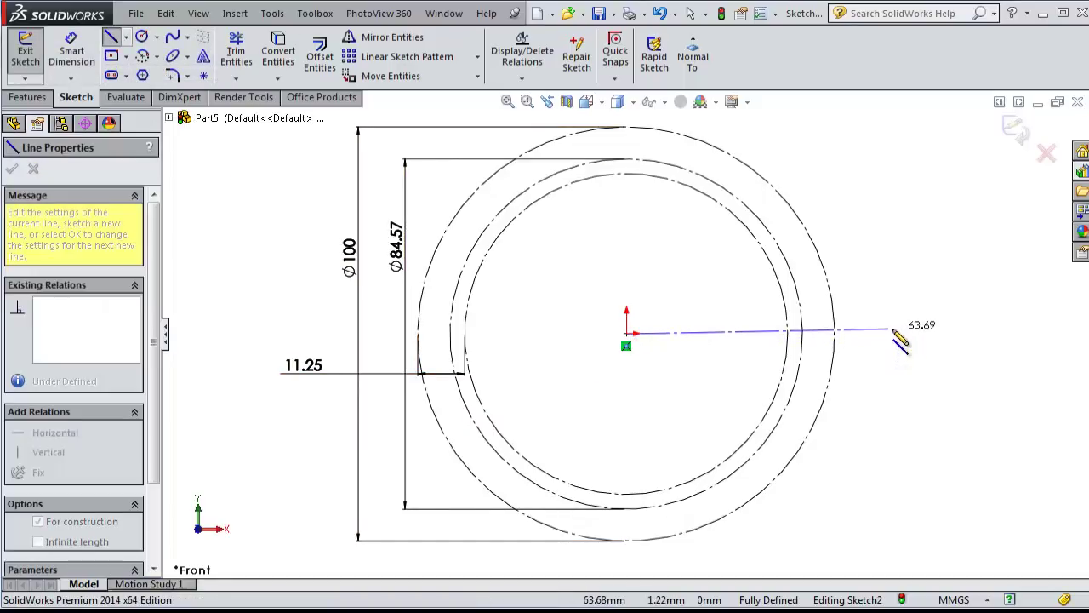
pyautogui.click(891, 333)
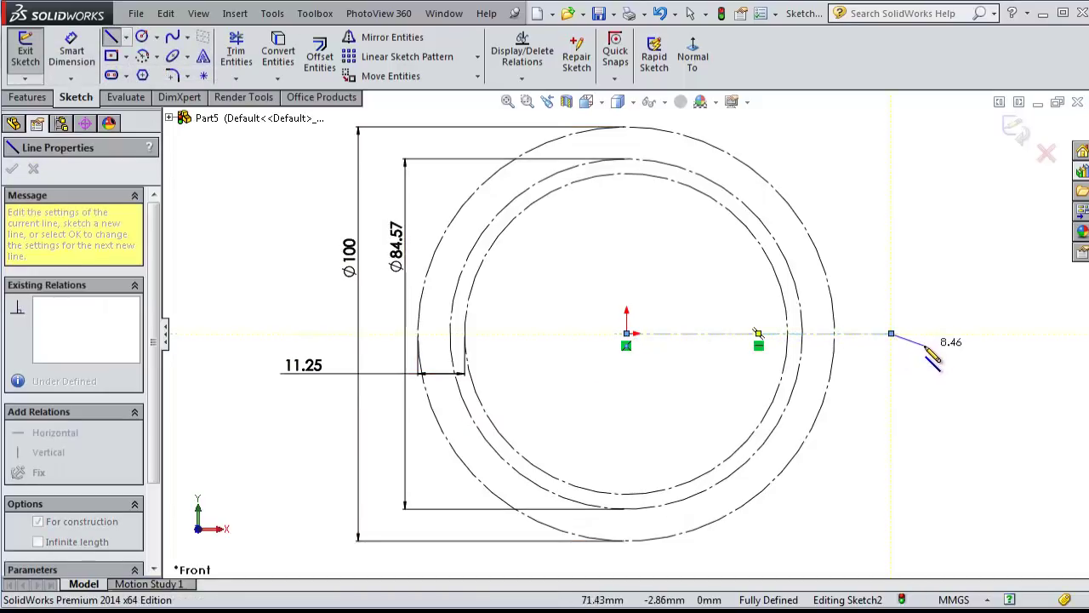
pyautogui.press('Escape')
pyautogui.scroll(-2, 929, 354)
pyautogui.scroll(-1, 669, 329)
pyautogui.scroll(-1, 601, 283)
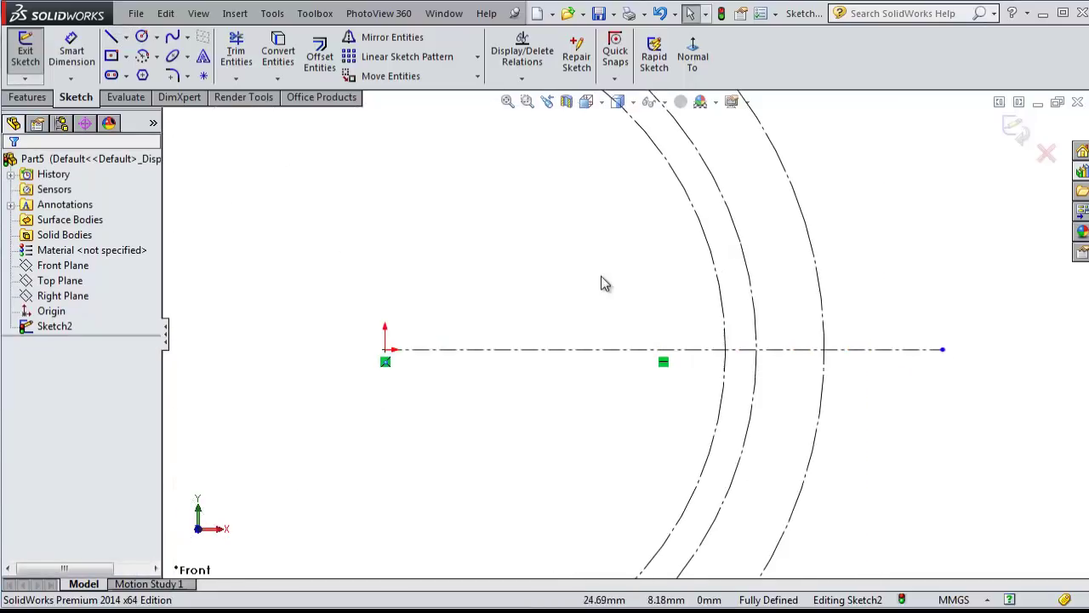
# Step: Draw a construction line from the origin to the inner arc, angled 10° above the centreline
pyautogui.click(112, 38)
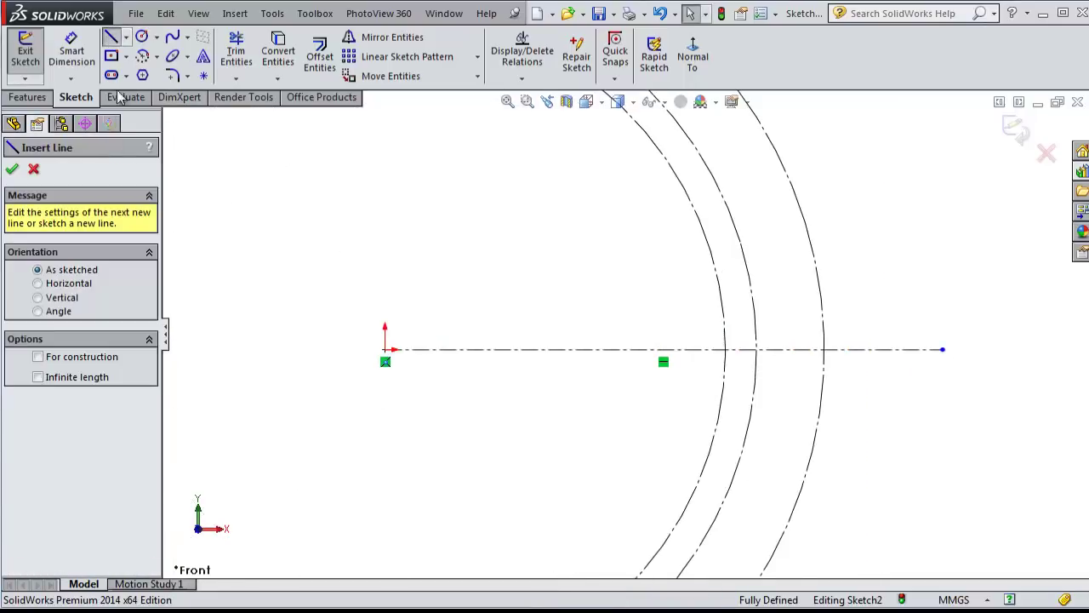
pyautogui.click(385, 350)
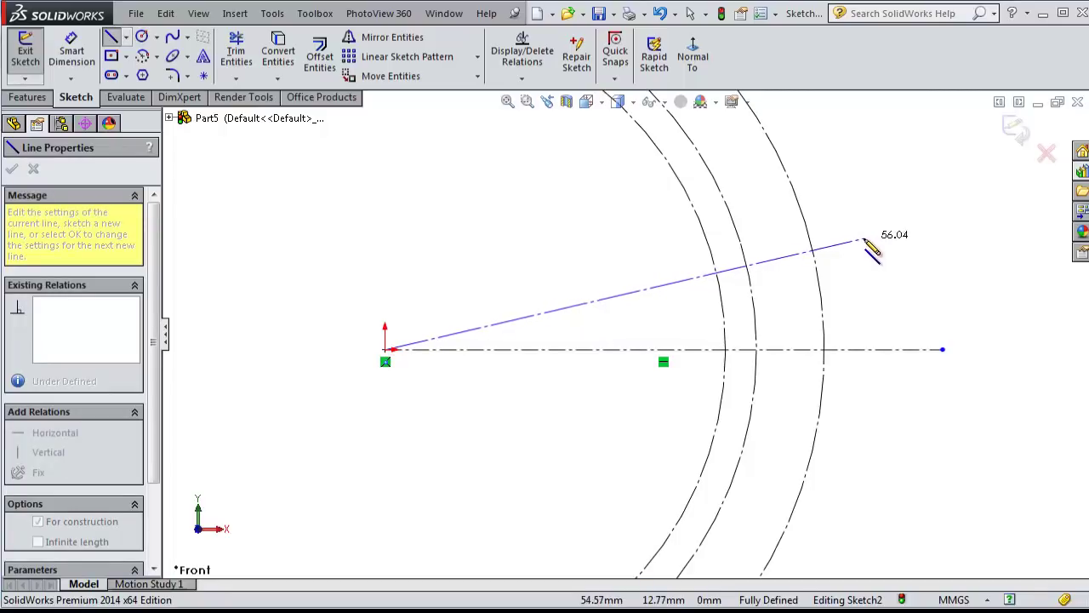
pyautogui.click(715, 264)
pyautogui.moveTo(554, 292); pyautogui.dragTo(552, 256, button='right')
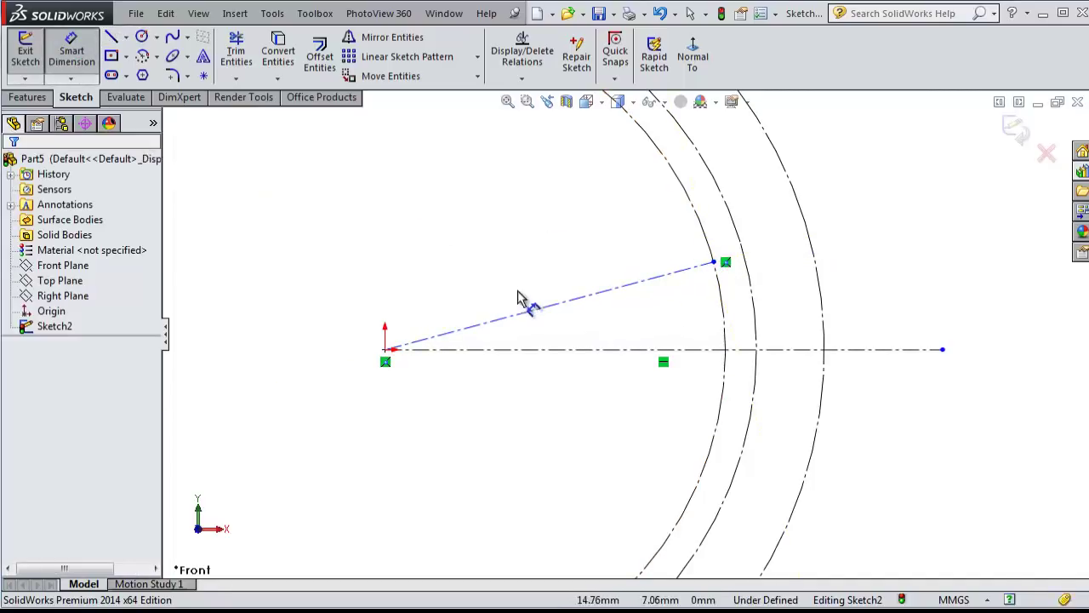
pyautogui.click(527, 315)
pyautogui.click(549, 350)
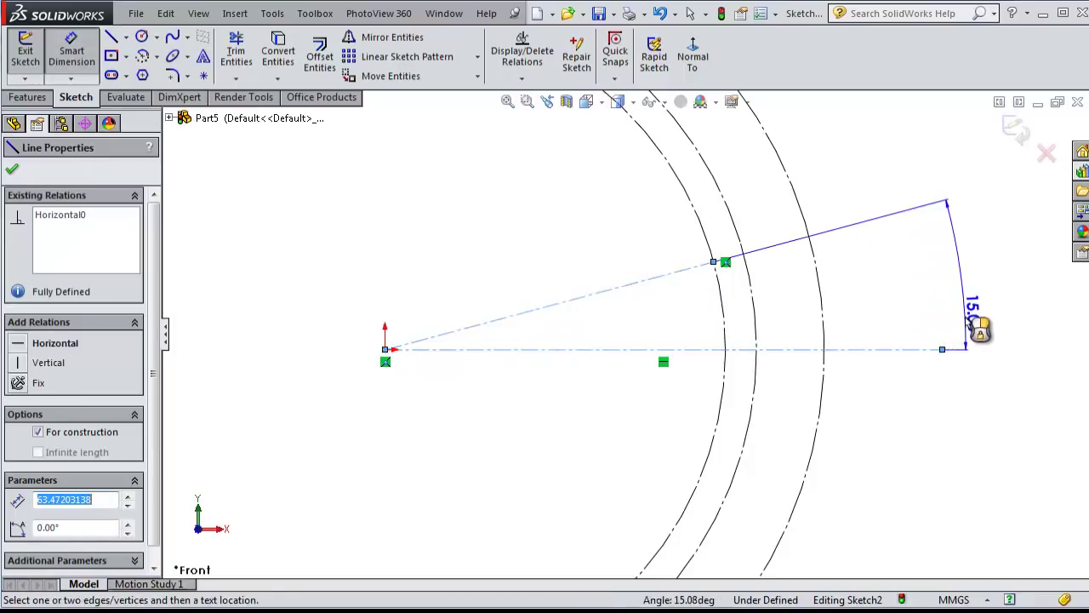
pyautogui.click(967, 321)
pyautogui.write('1')
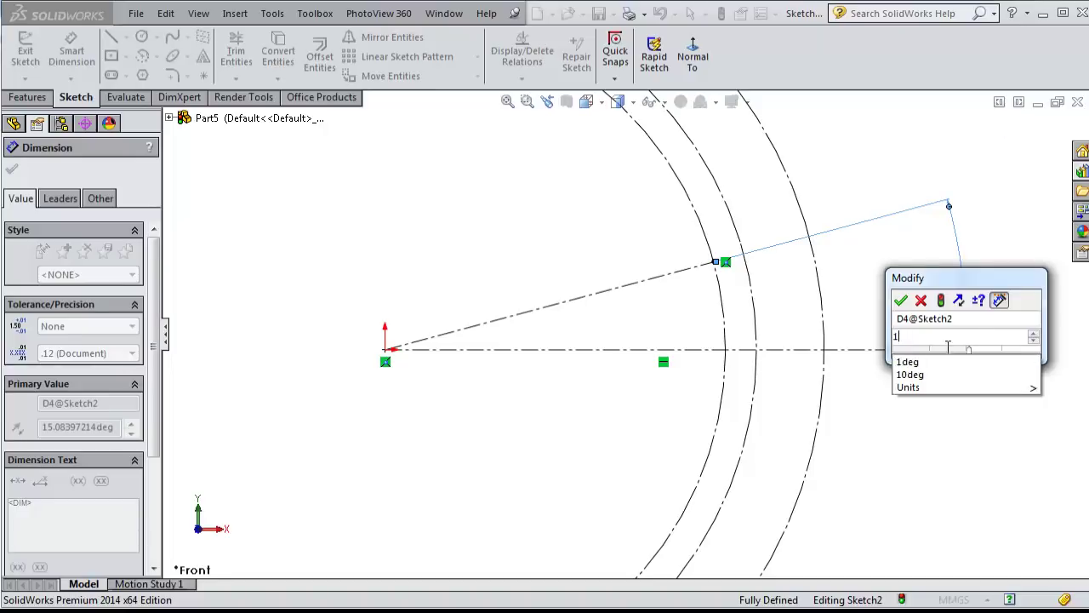
pyautogui.write('0')
pyautogui.press('Return')
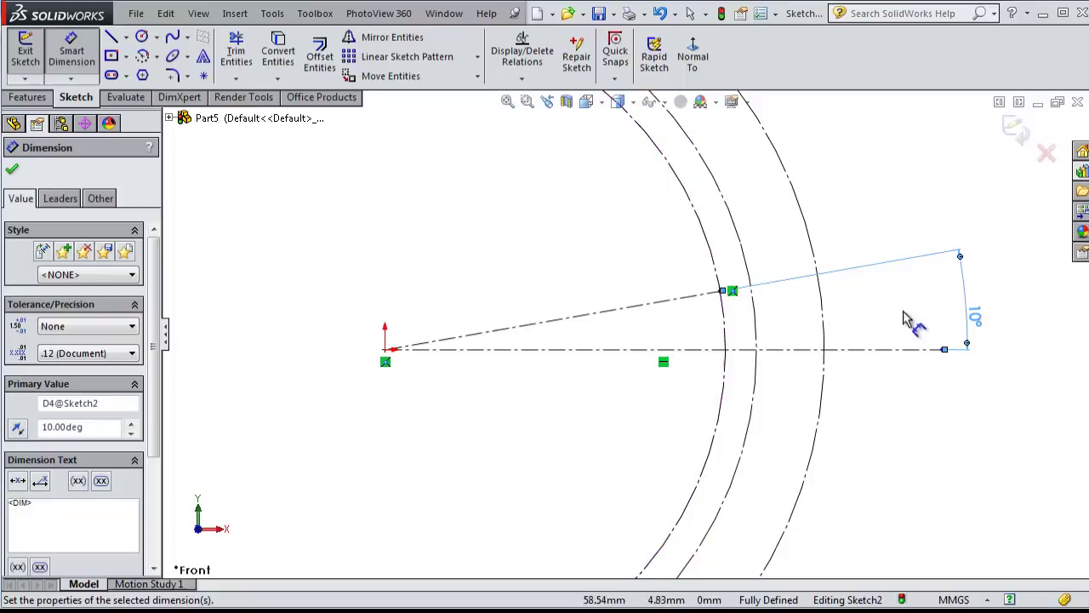
pyautogui.scroll(-2, 919, 350)
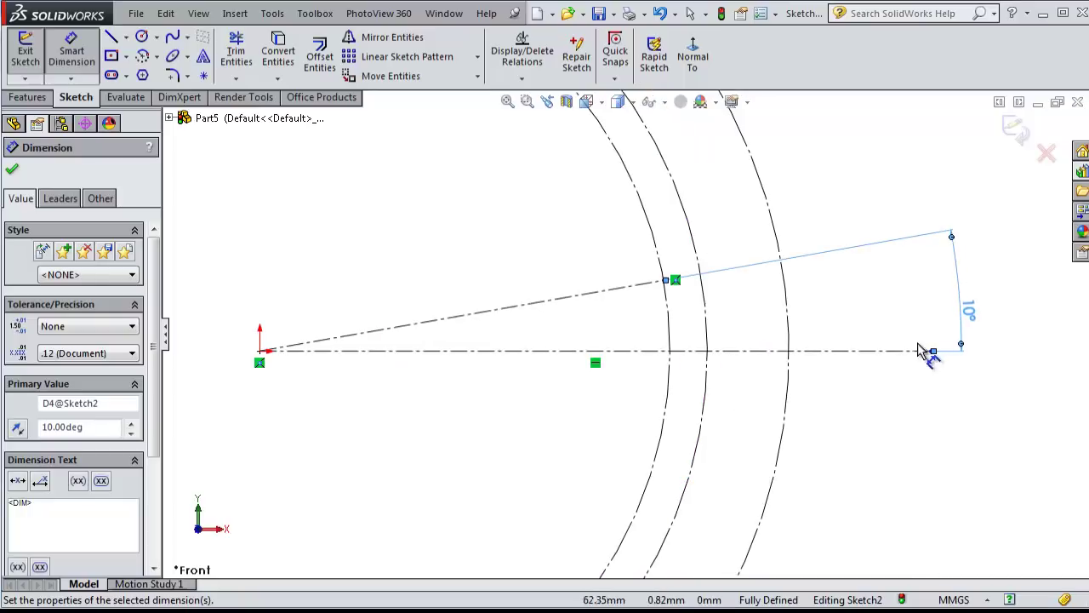
# Step: Draw a construction line from the origin below the 10° line and dimension it at 5° to the centreline
pyautogui.click(111, 40)
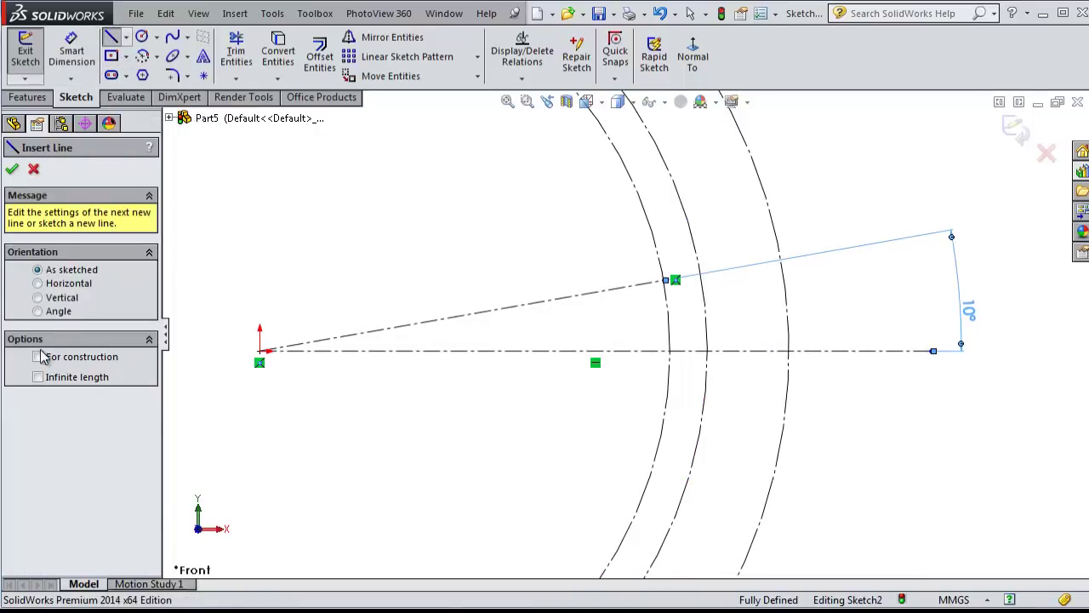
pyautogui.click(38, 357)
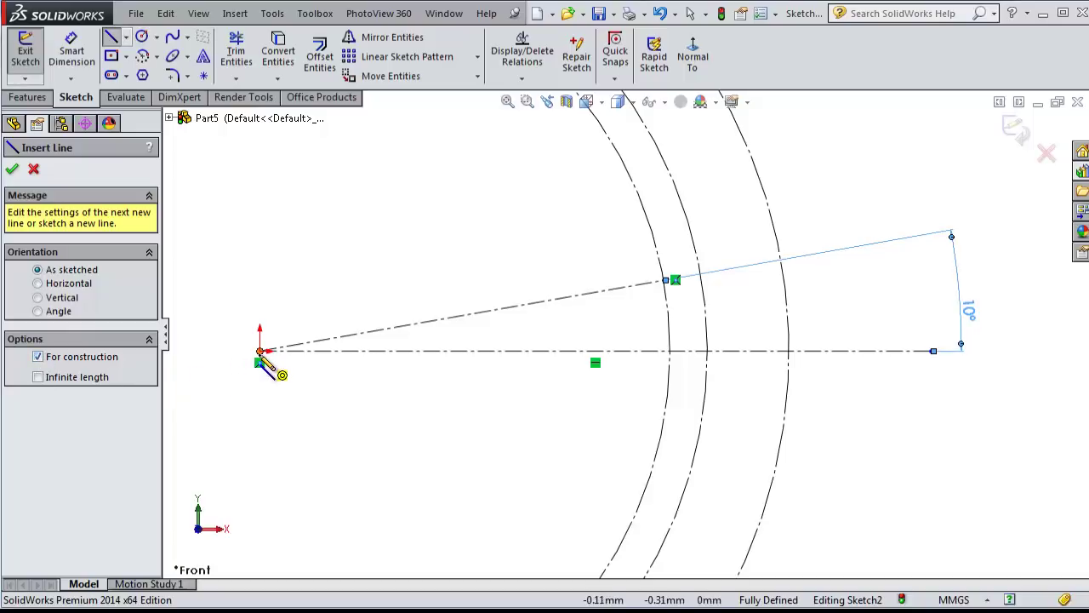
pyautogui.click(260, 353)
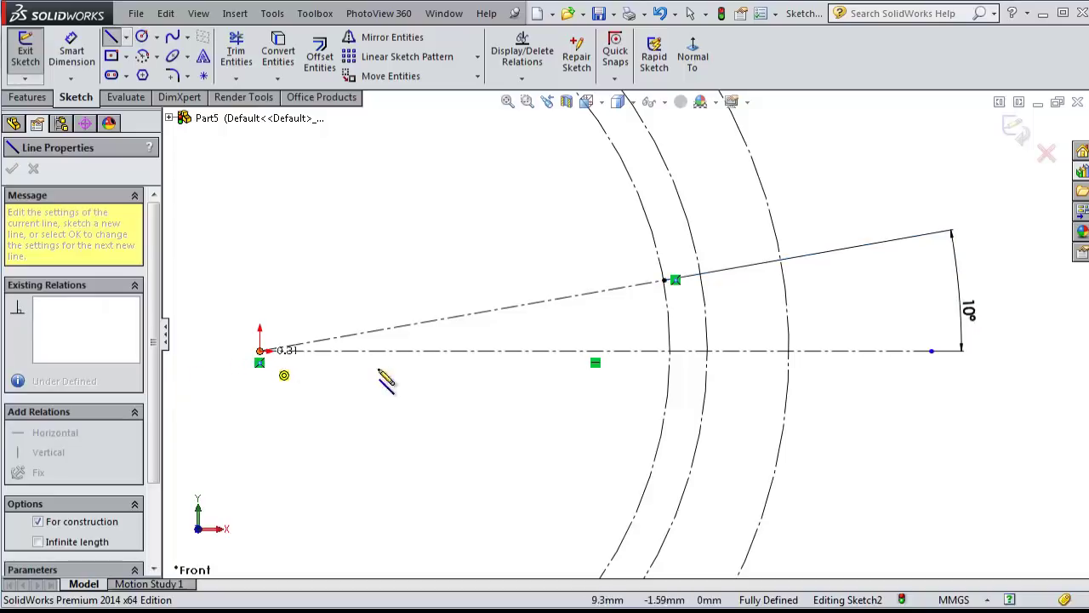
pyautogui.click(853, 299)
pyautogui.press('d')
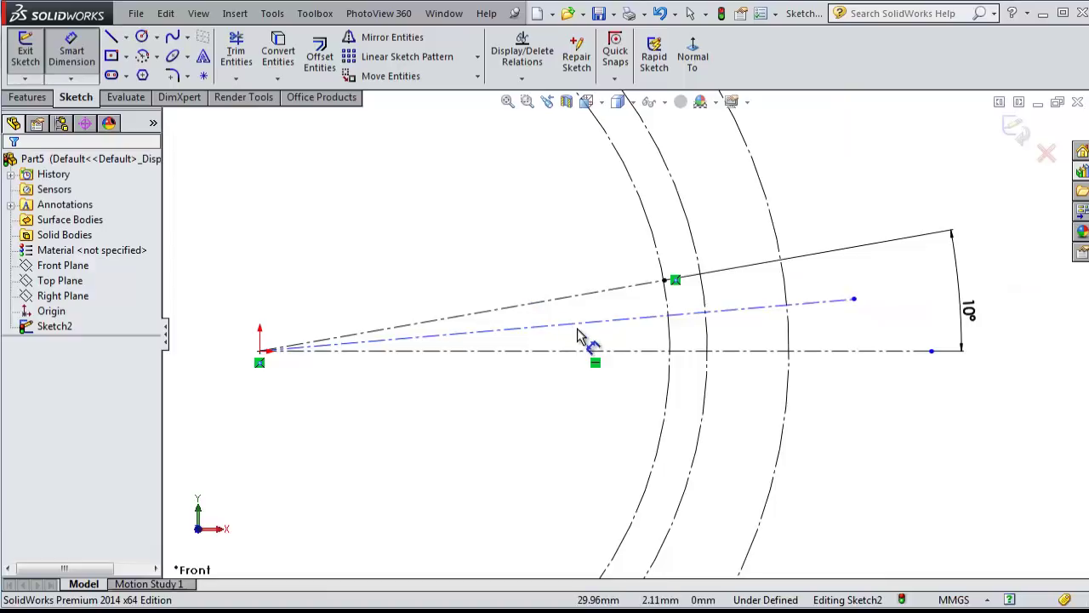
pyautogui.click(578, 325)
pyautogui.click(585, 351)
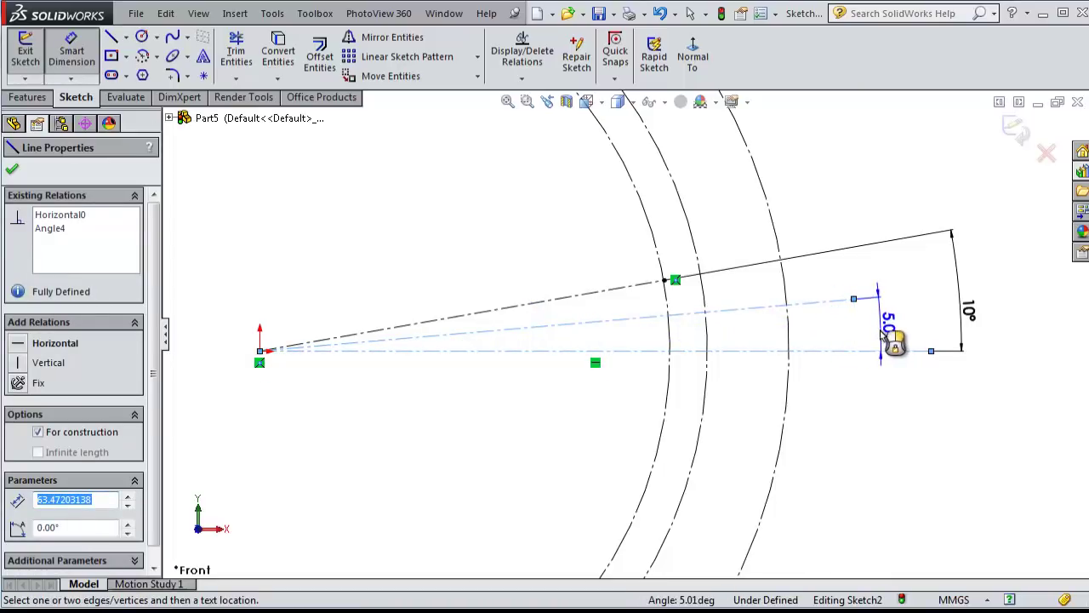
pyautogui.click(888, 342)
pyautogui.write('5')
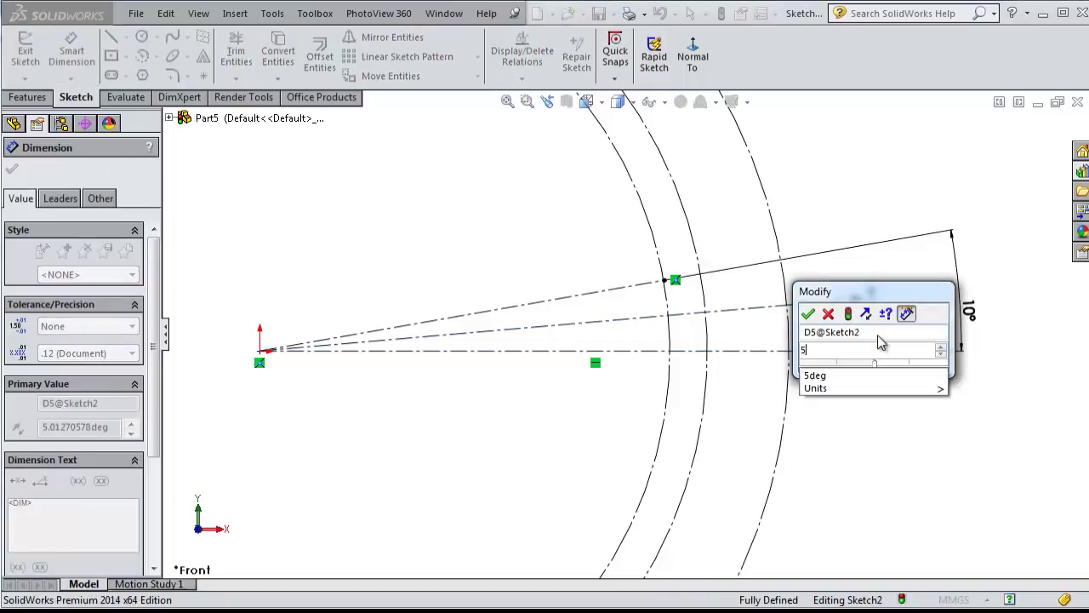
pyautogui.press('Return')
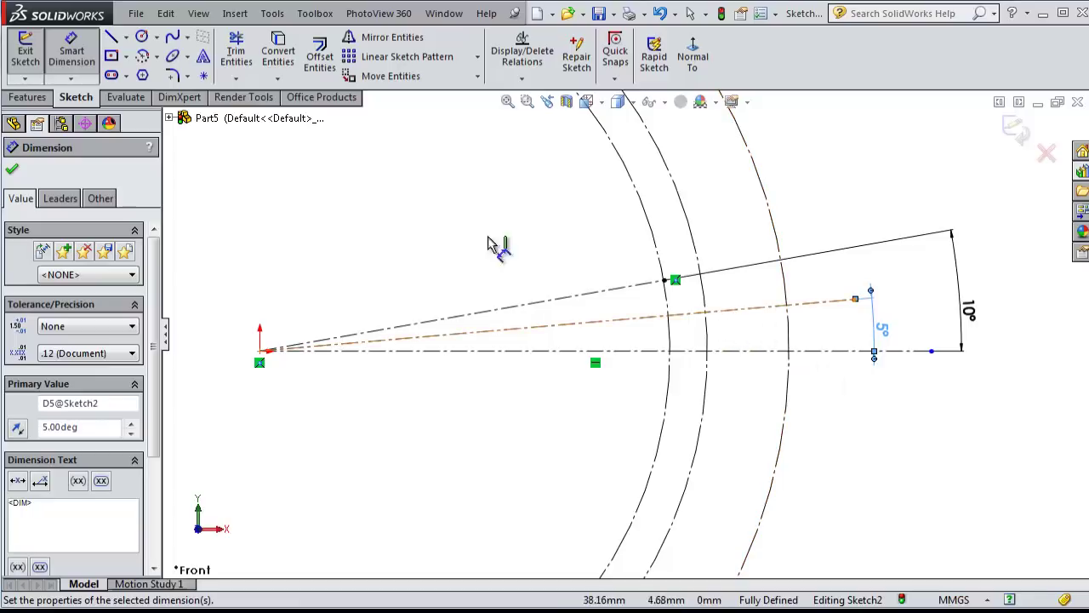
# Step: Draw another construction line from the origin, dimensioned 2.5° above the centreline
pyautogui.click(111, 38)
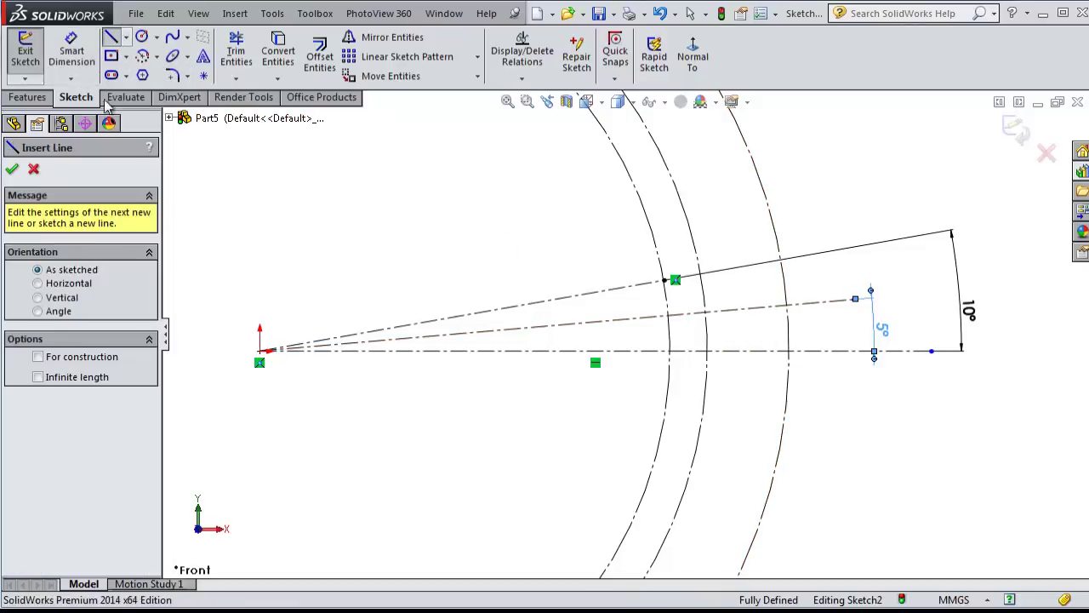
pyautogui.click(261, 350)
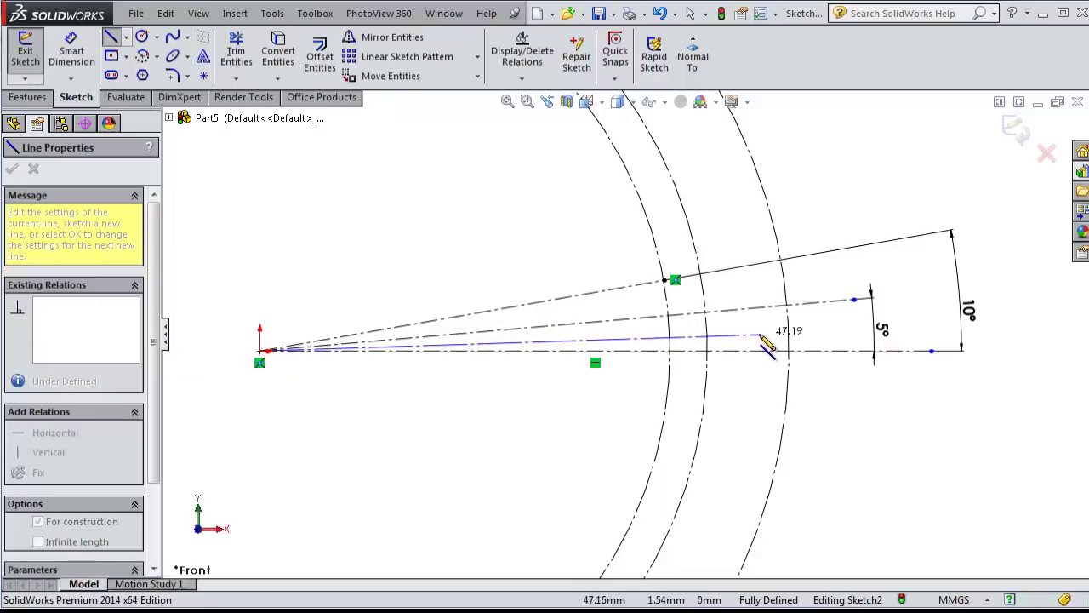
pyautogui.click(769, 331)
pyautogui.press('d')
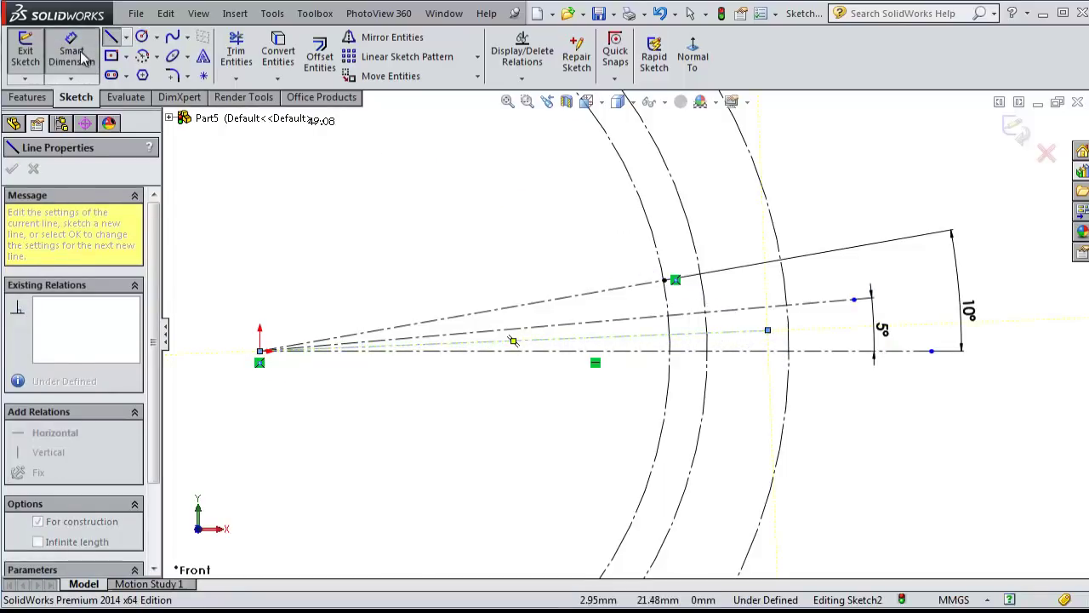
pyautogui.click(761, 331)
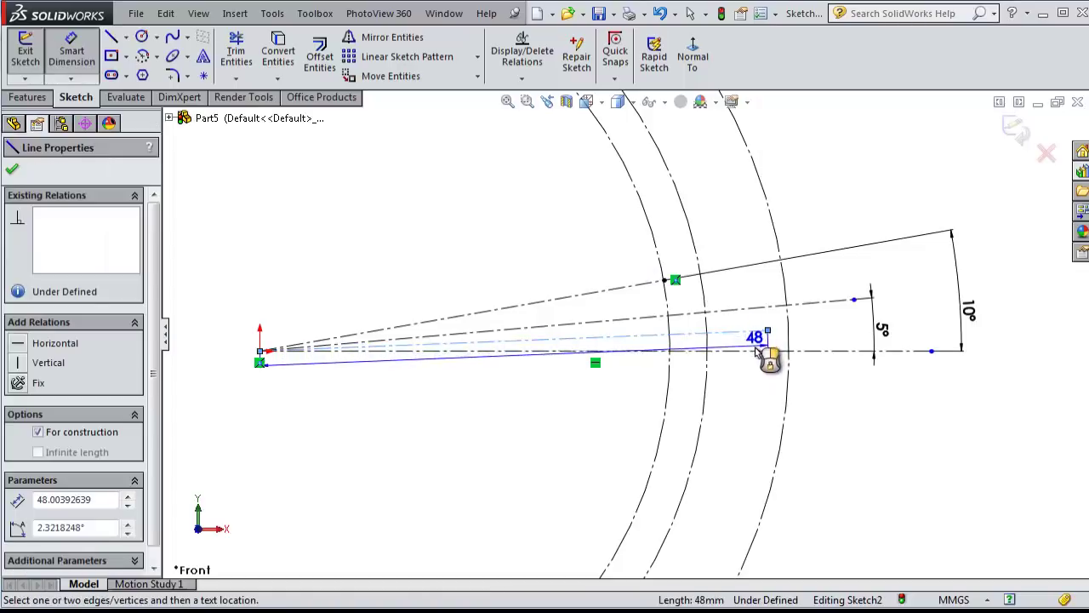
pyautogui.click(759, 351)
pyautogui.click(851, 359)
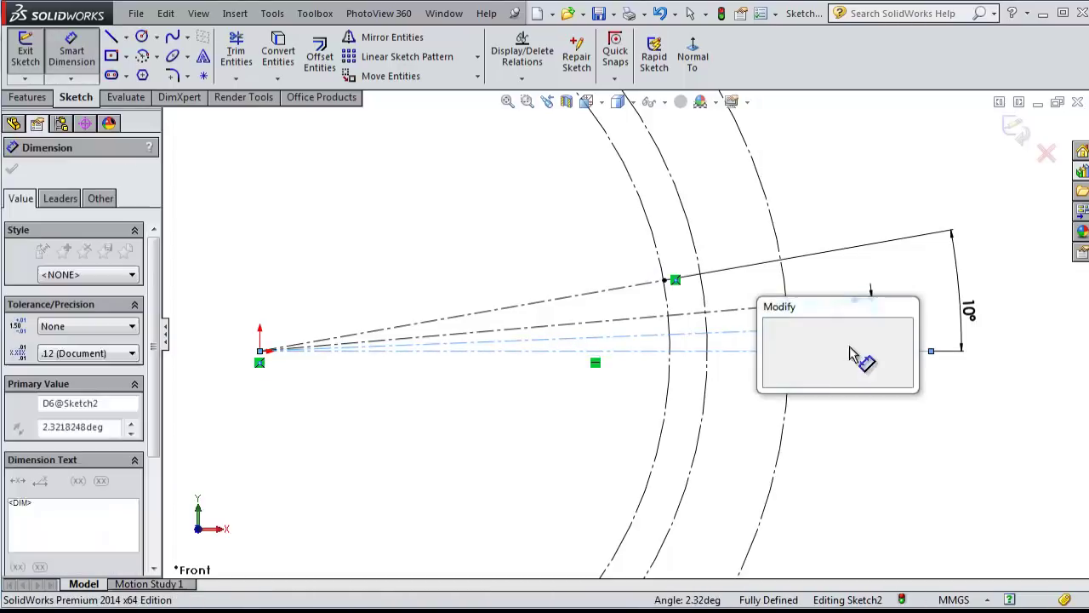
pyautogui.write('2.5')
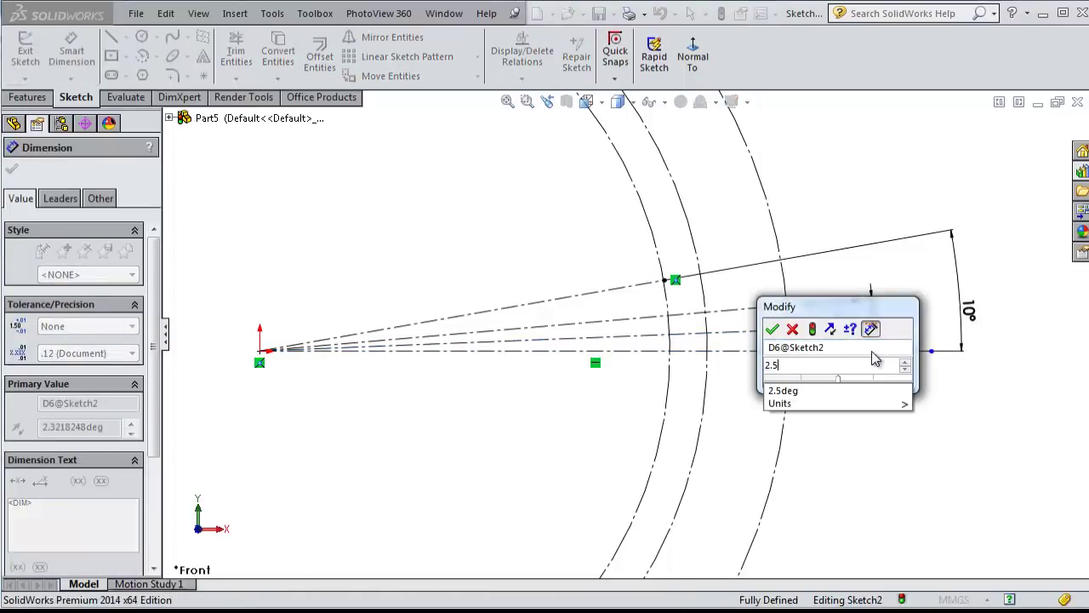
pyautogui.press('Return')
pyautogui.click(851, 452)
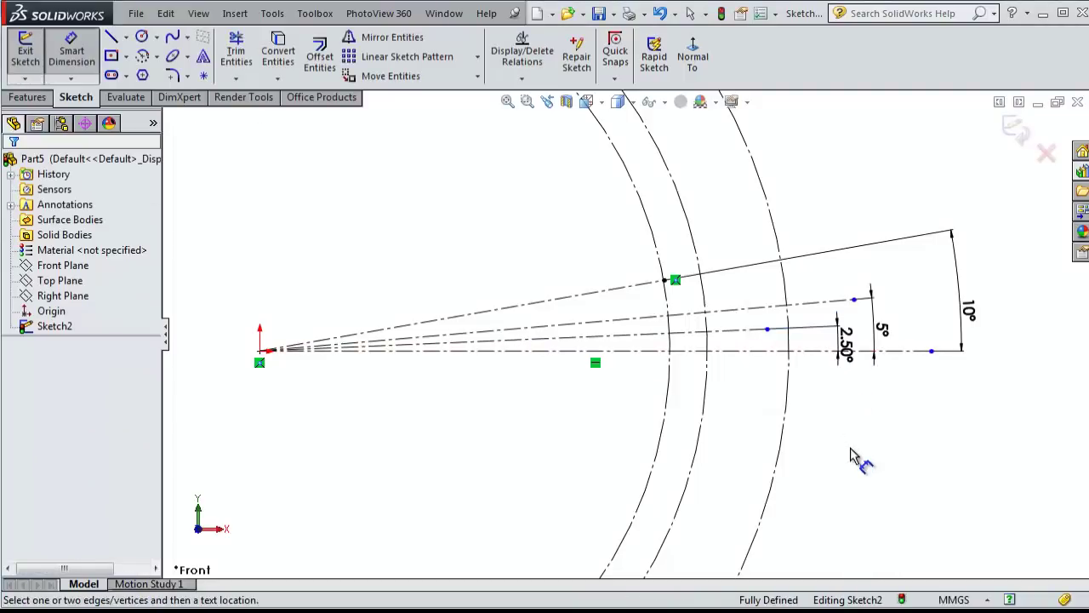
# Step: Drag the 2.50° line's endpoint further right to lengthen it
pyautogui.scroll(-2, 847, 428)
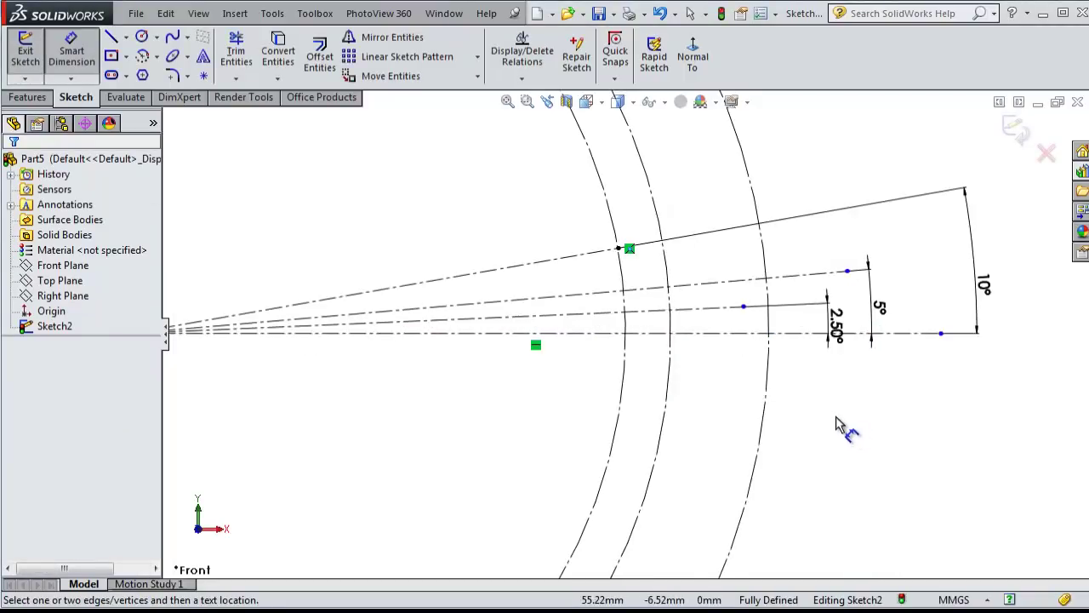
pyautogui.scroll(-1, 847, 428)
pyautogui.click(772, 281)
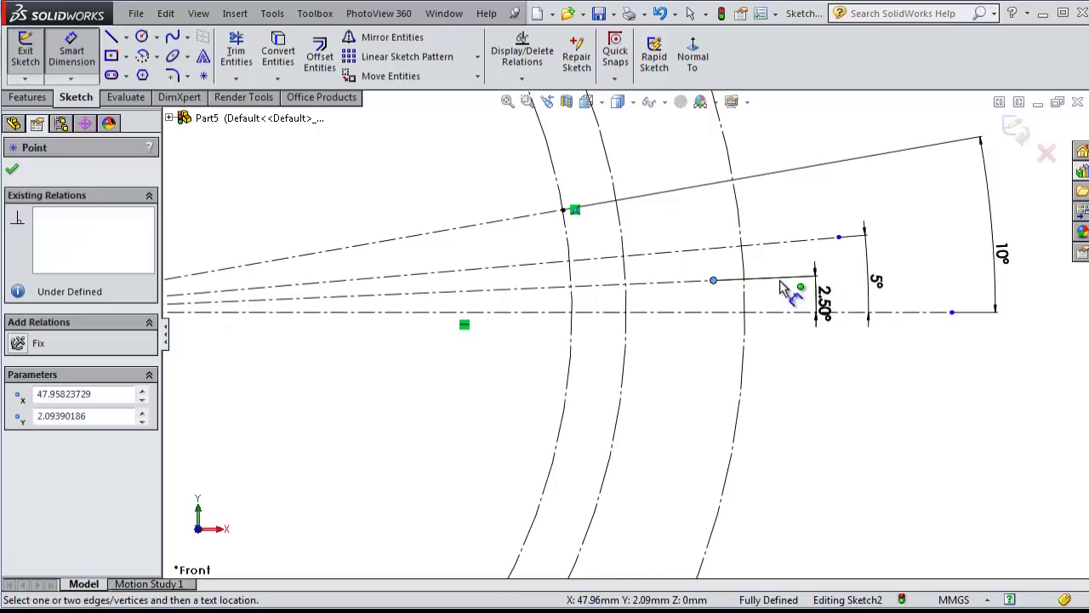
pyautogui.press('Escape')
pyautogui.press('Escape')
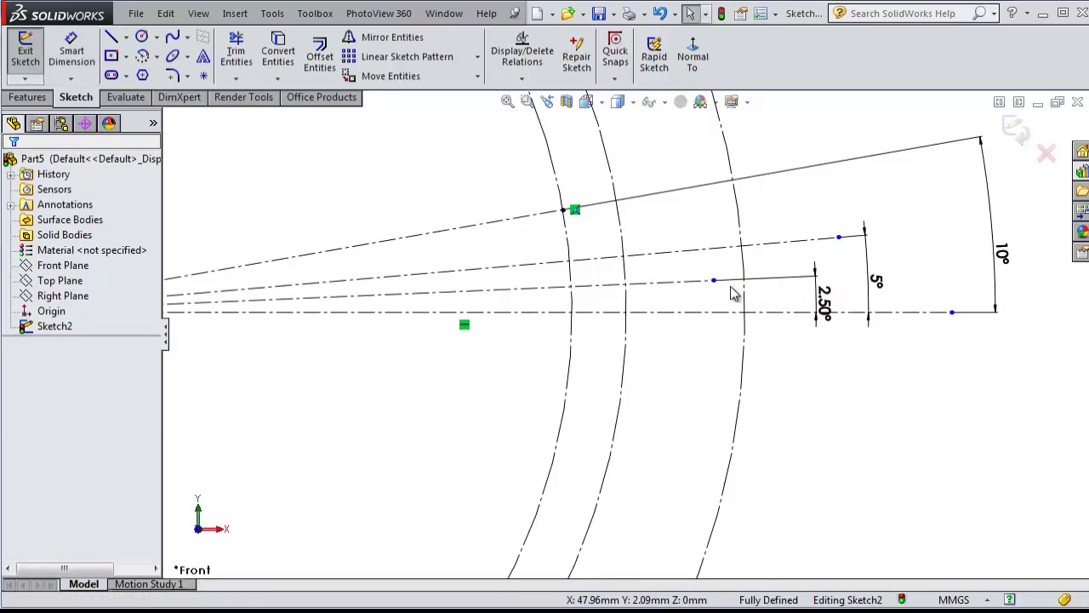
pyautogui.moveTo(715, 281); pyautogui.dragTo(786, 284)
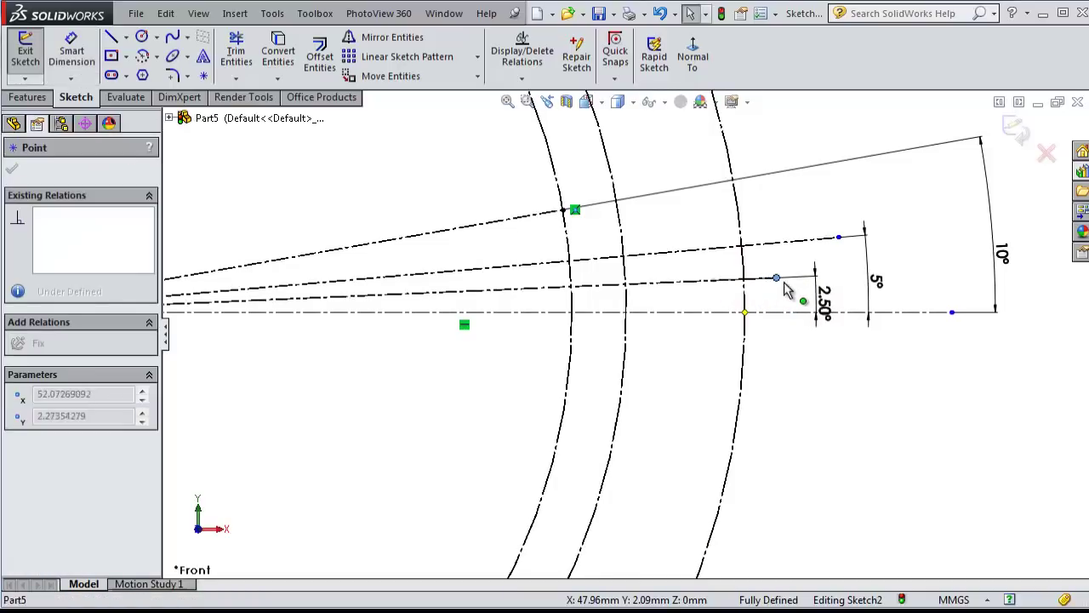
pyautogui.click(792, 374)
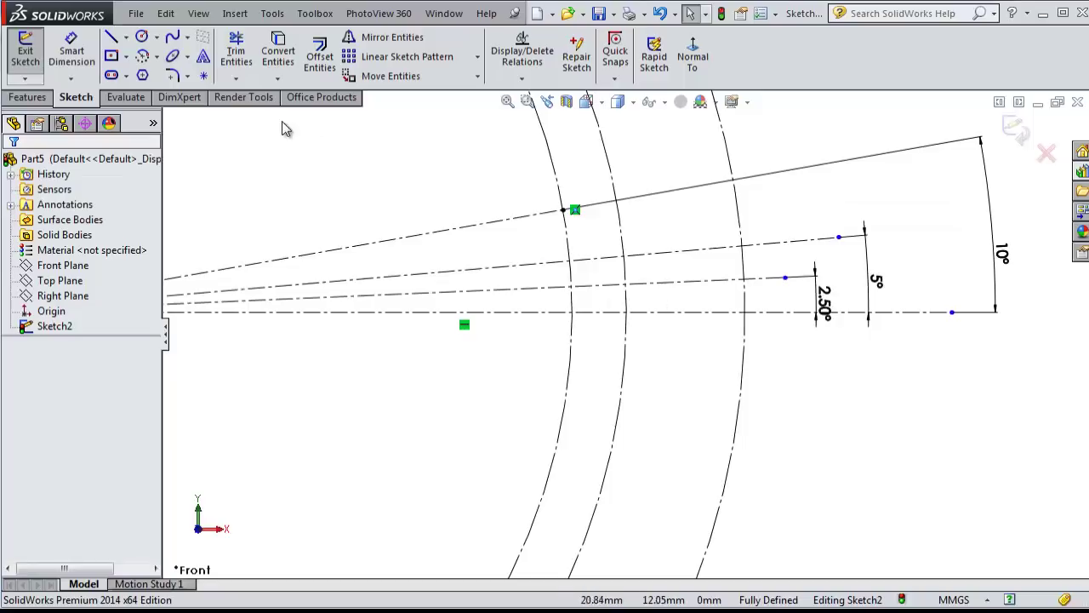
# Step: Draw a 3-point arc from the 5° line to the 2.50° line at the outer circle
pyautogui.click(159, 57)
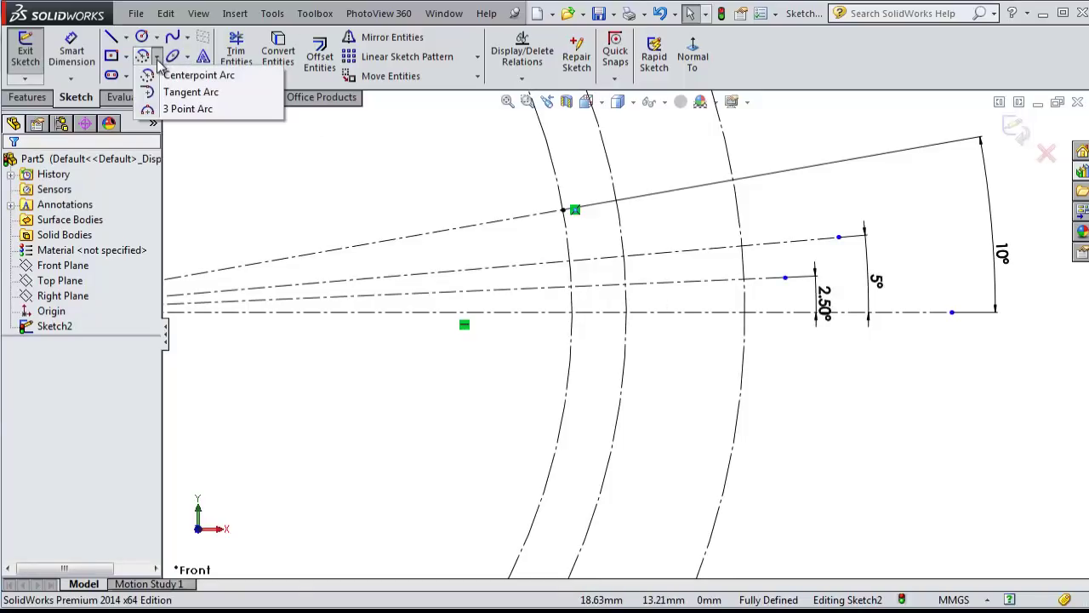
pyautogui.click(175, 113)
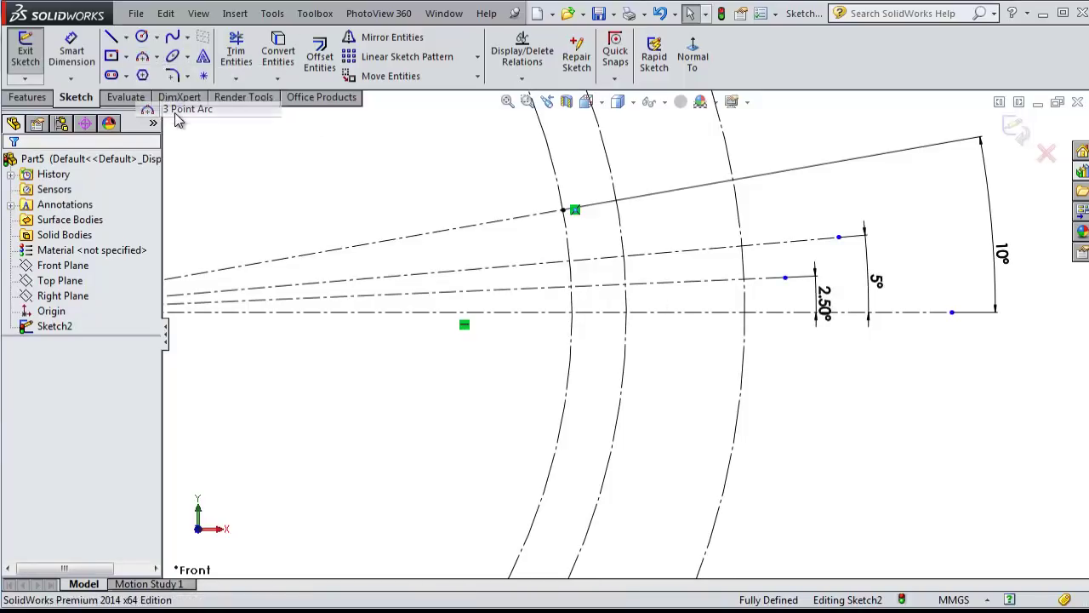
pyautogui.click(625, 257)
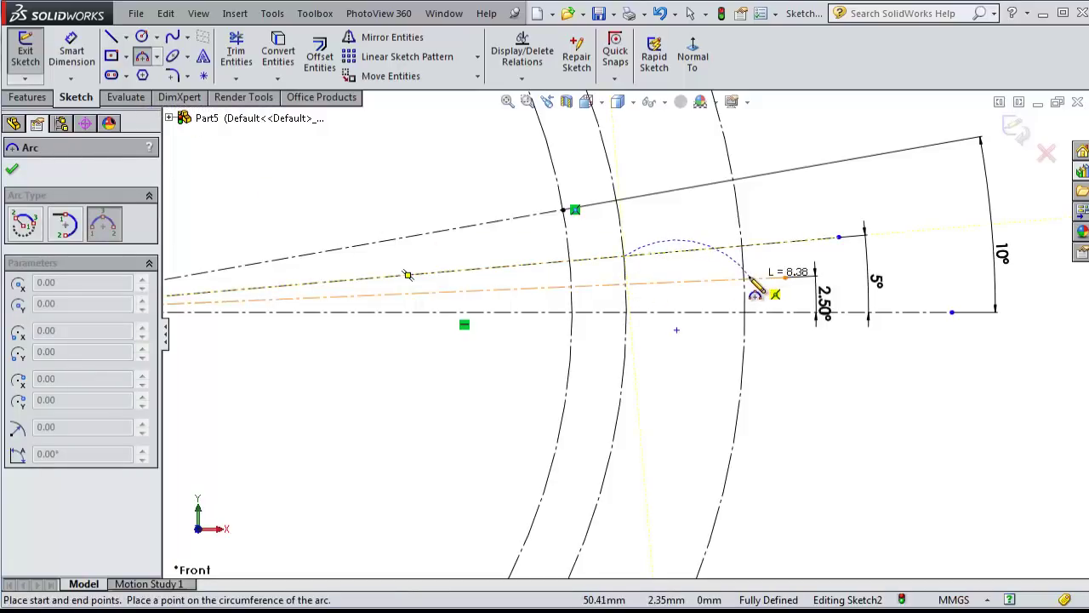
pyautogui.scroll(-4, 749, 282)
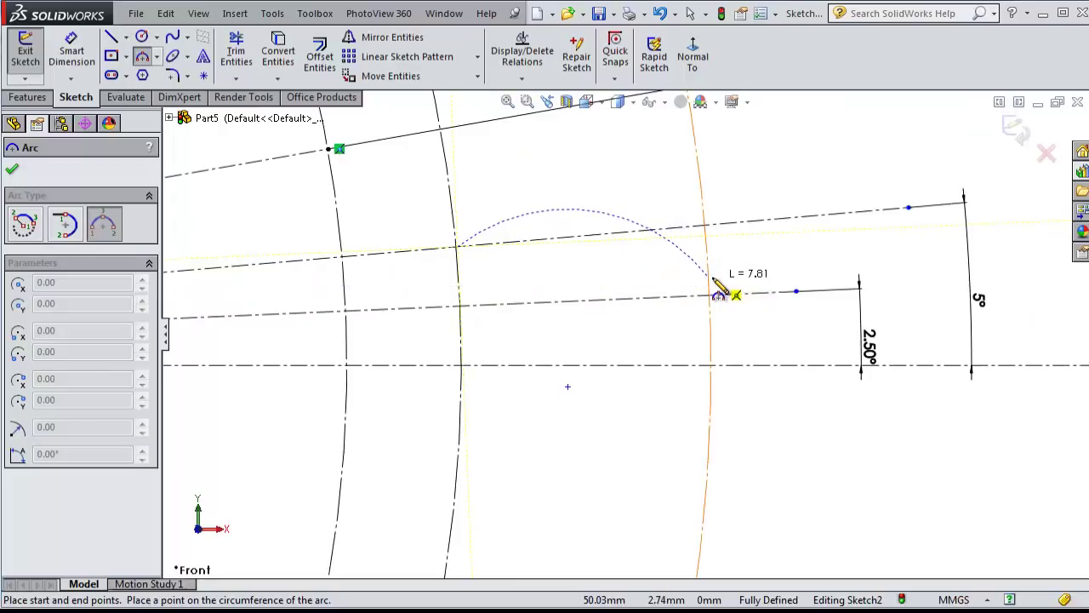
pyautogui.click(710, 295)
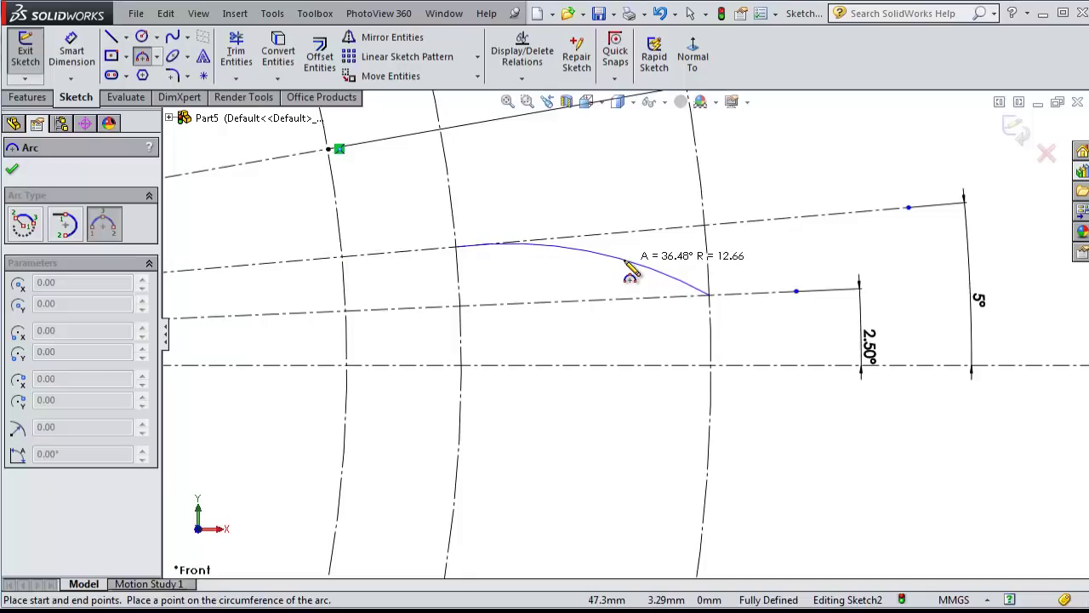
pyautogui.click(630, 272)
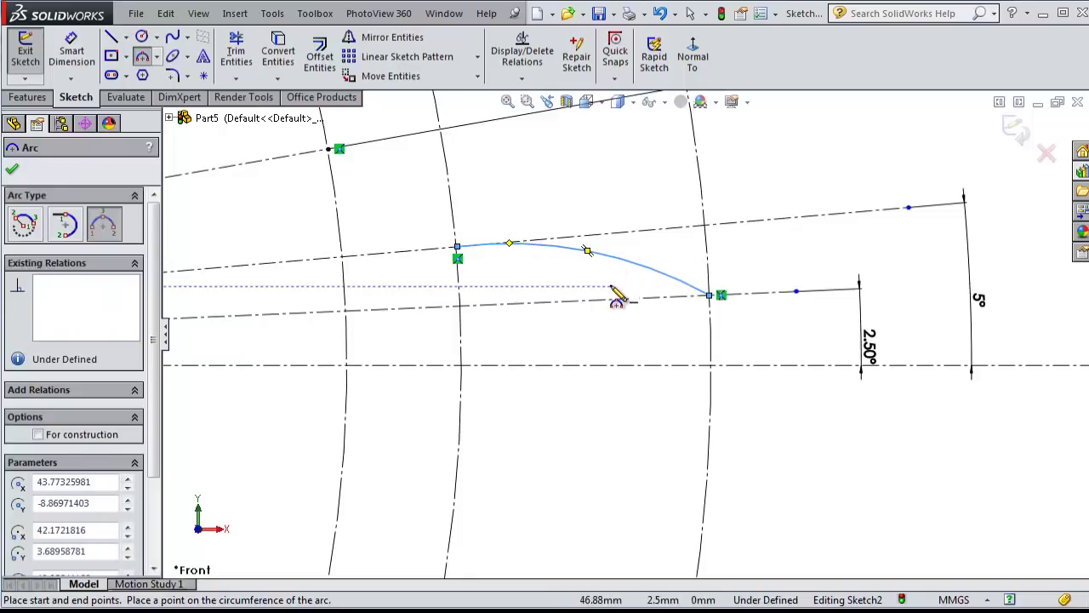
pyautogui.press('Escape')
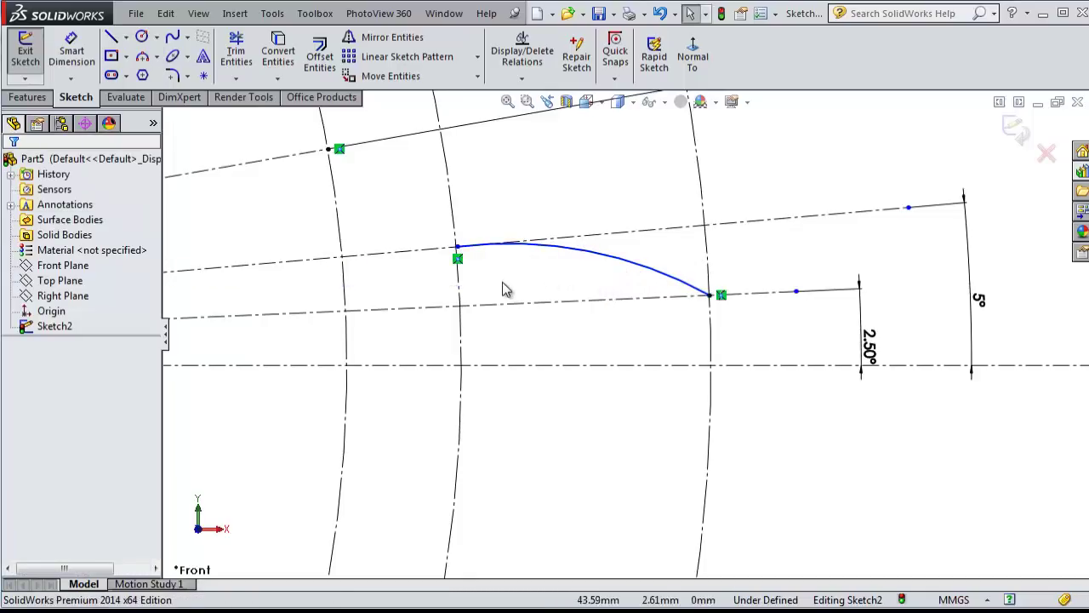
pyautogui.press('z')
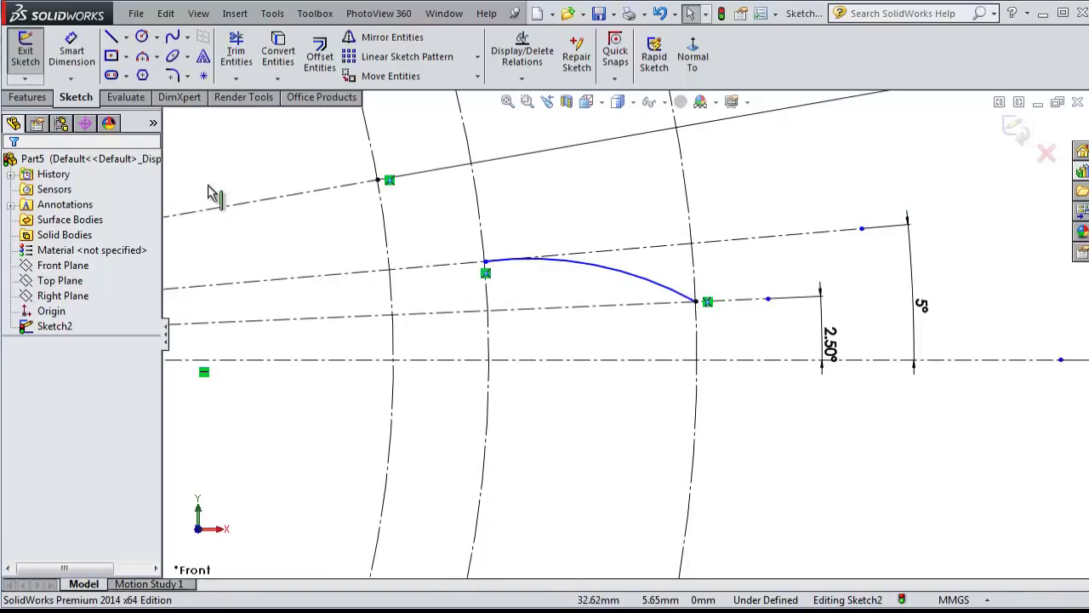
# Step: Draw a straight line from the arc's upper end to the inner circle
pyautogui.click(110, 39)
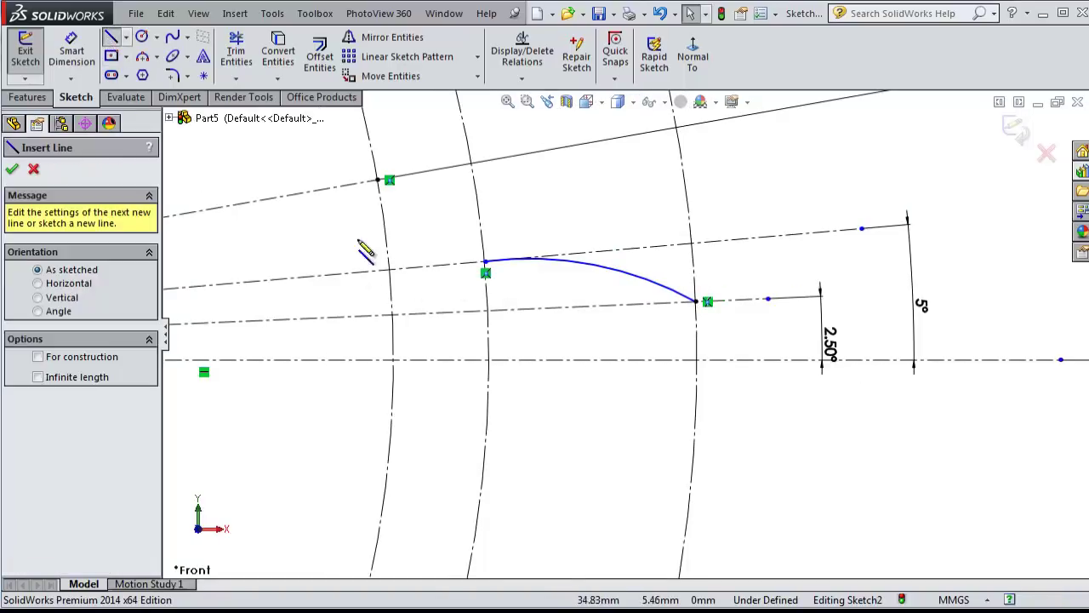
pyautogui.click(484, 263)
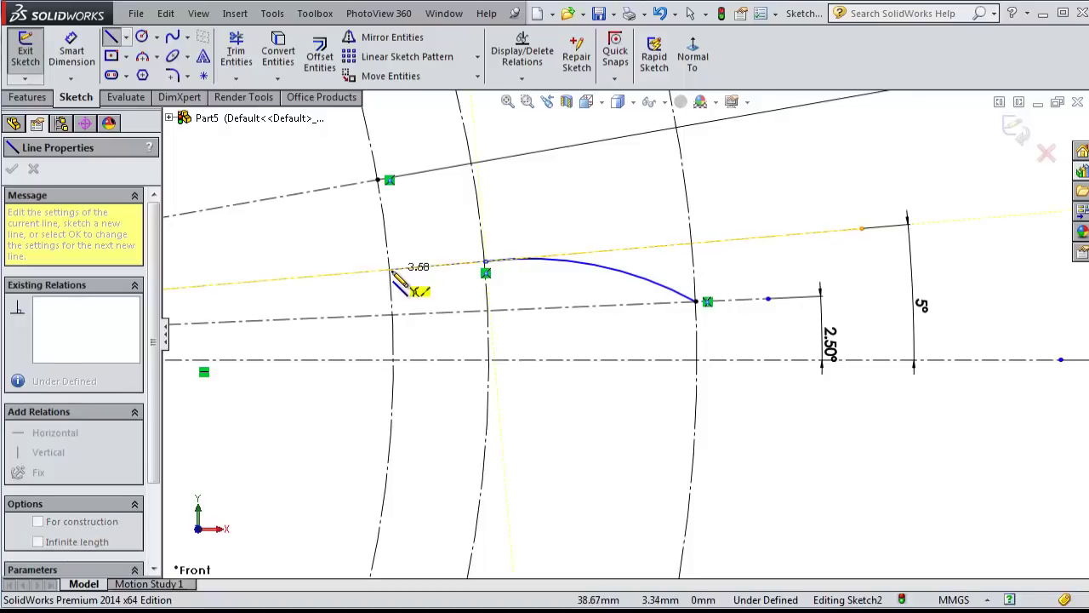
pyautogui.click(391, 270)
pyautogui.press('Escape')
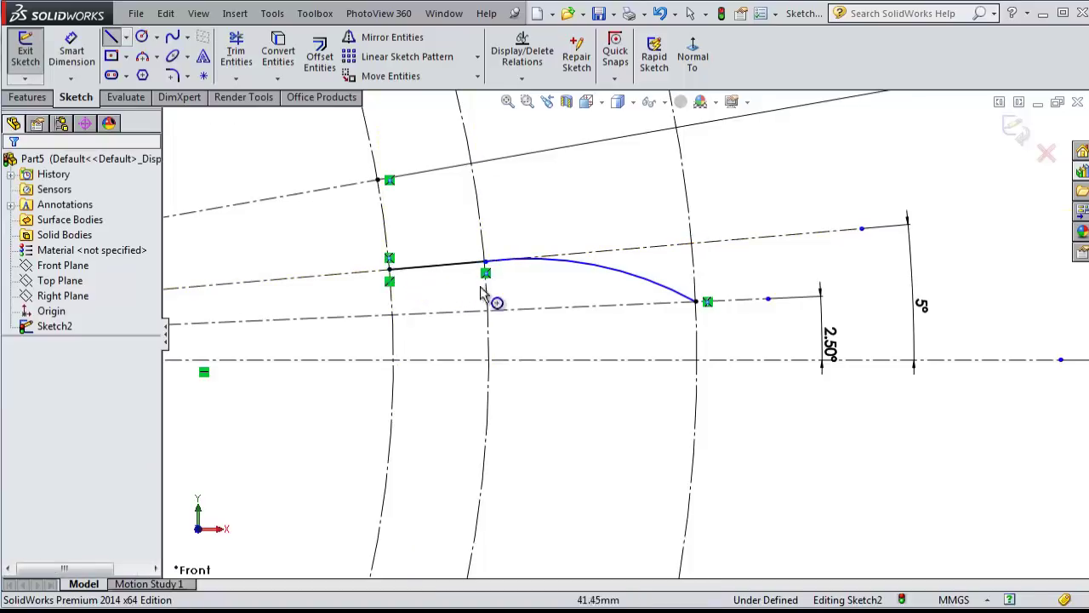
# Step: Make the arc tangent to the line and move their junction onto the middle circle
pyautogui.click(453, 270)
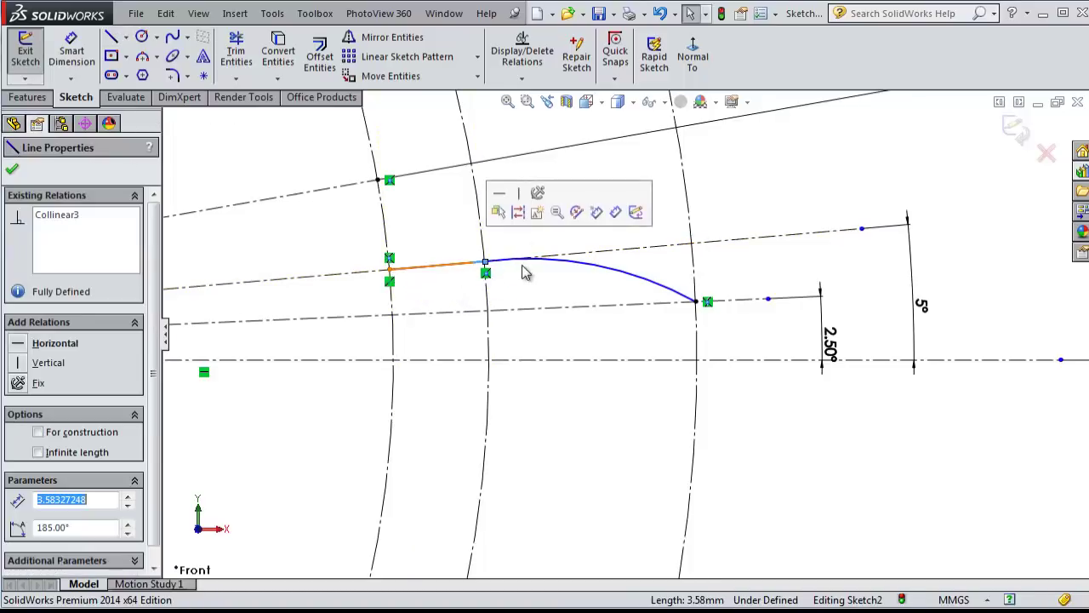
pyautogui.keyDown('ctrl'); pyautogui.click(553, 262); pyautogui.keyUp('ctrl')
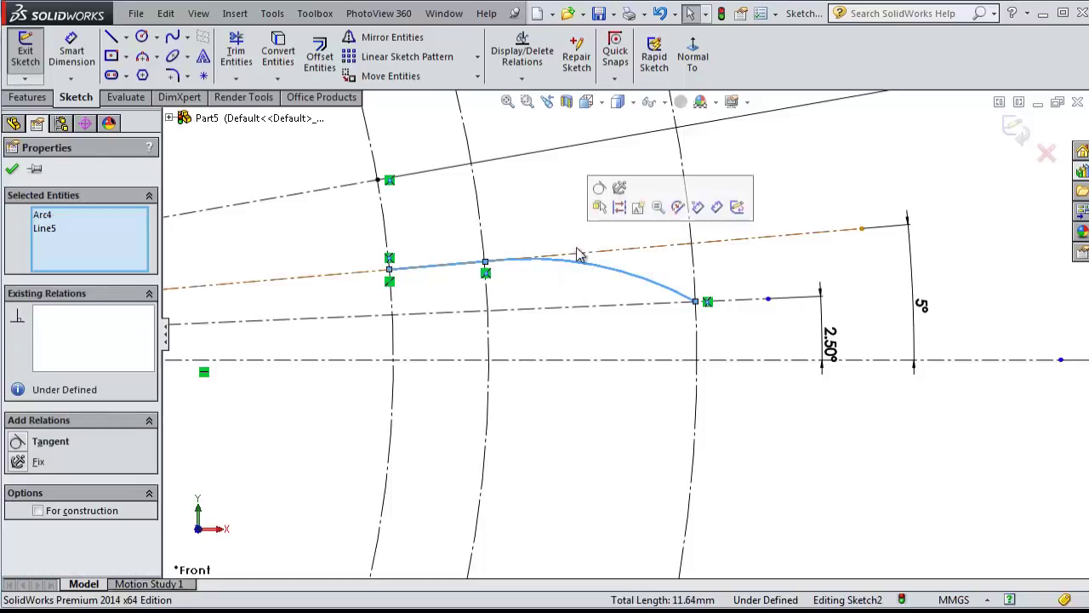
pyautogui.click(599, 188)
pyautogui.press('Escape')
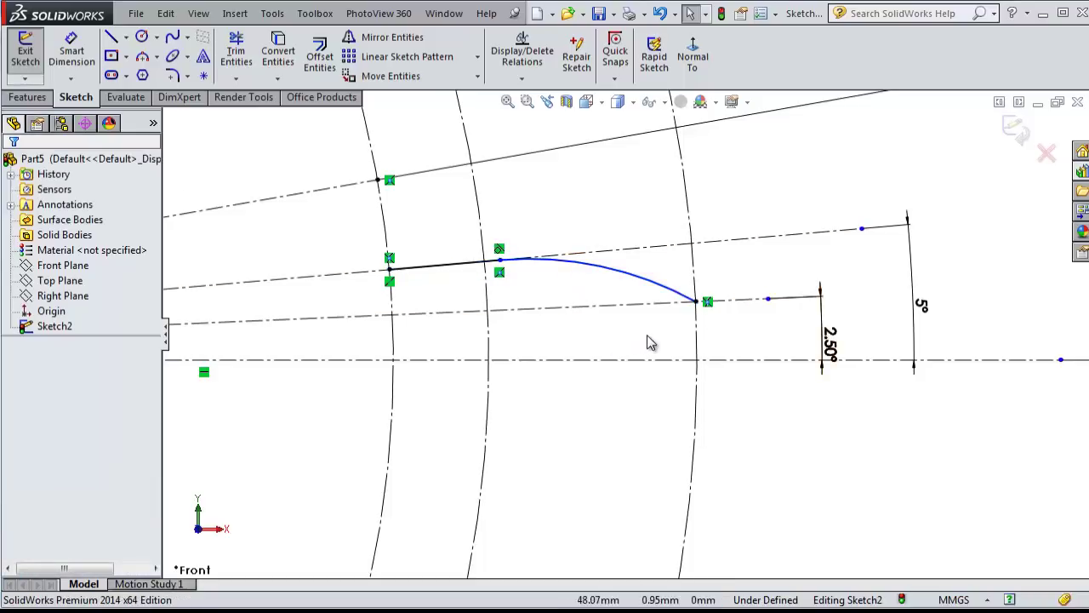
pyautogui.scroll(-2, 640, 308)
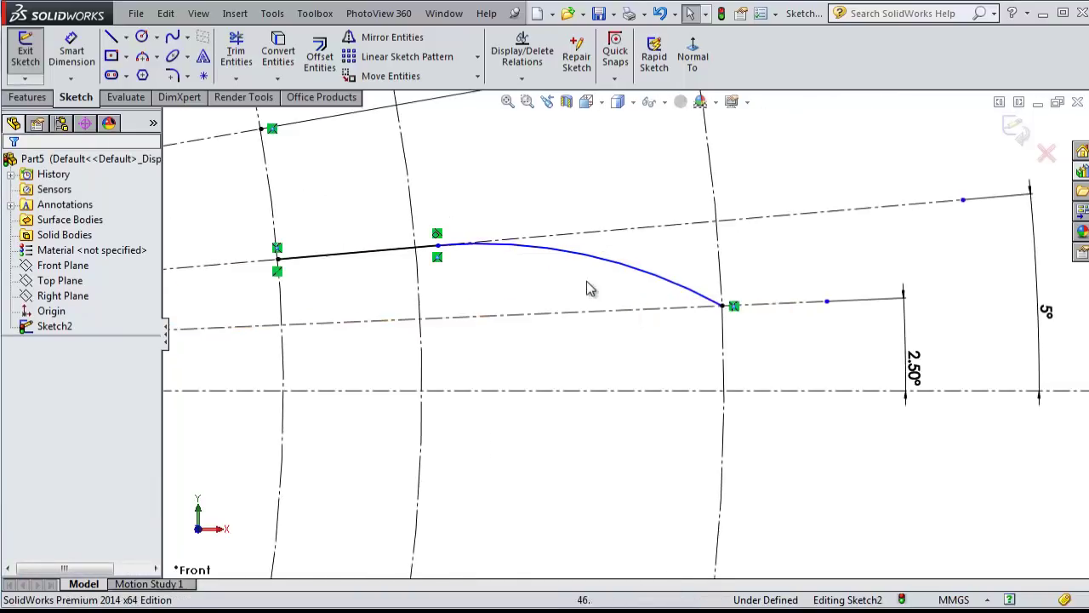
pyautogui.click(437, 245)
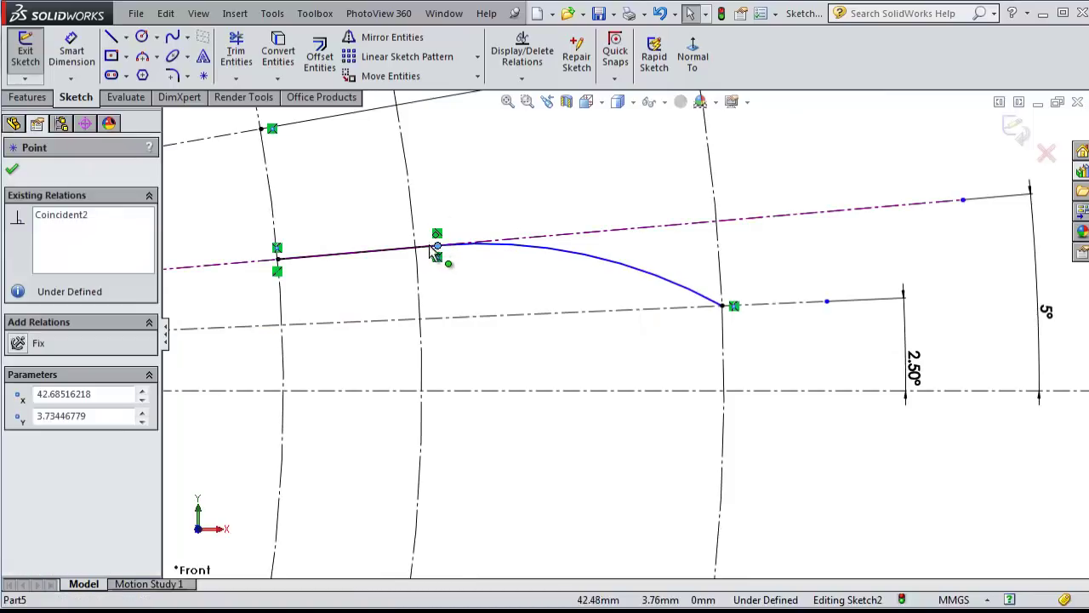
pyautogui.moveTo(438, 245); pyautogui.dragTo(420, 244)
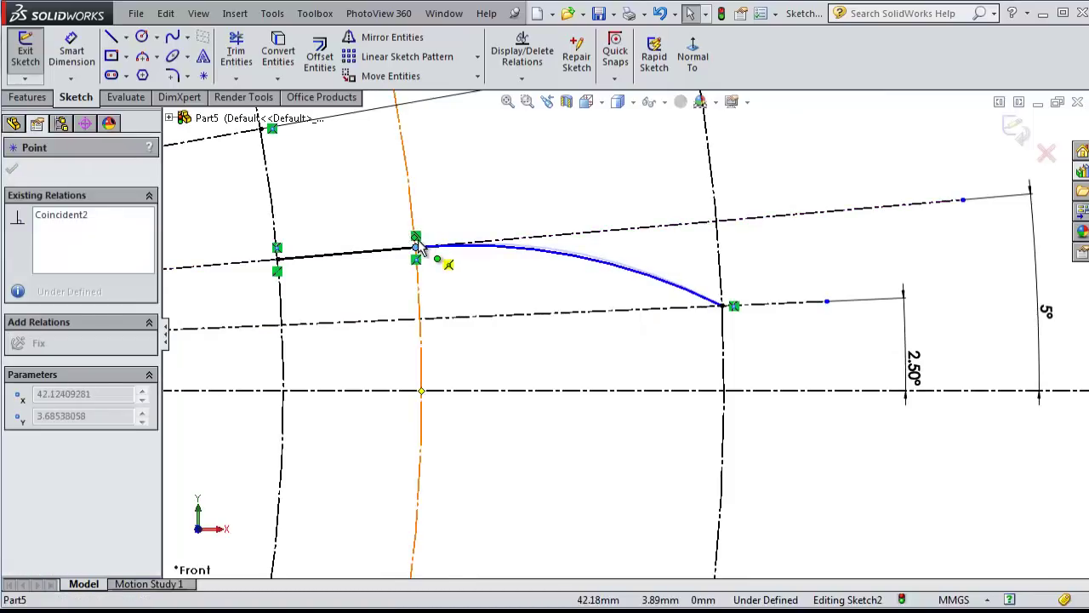
pyautogui.click(502, 300)
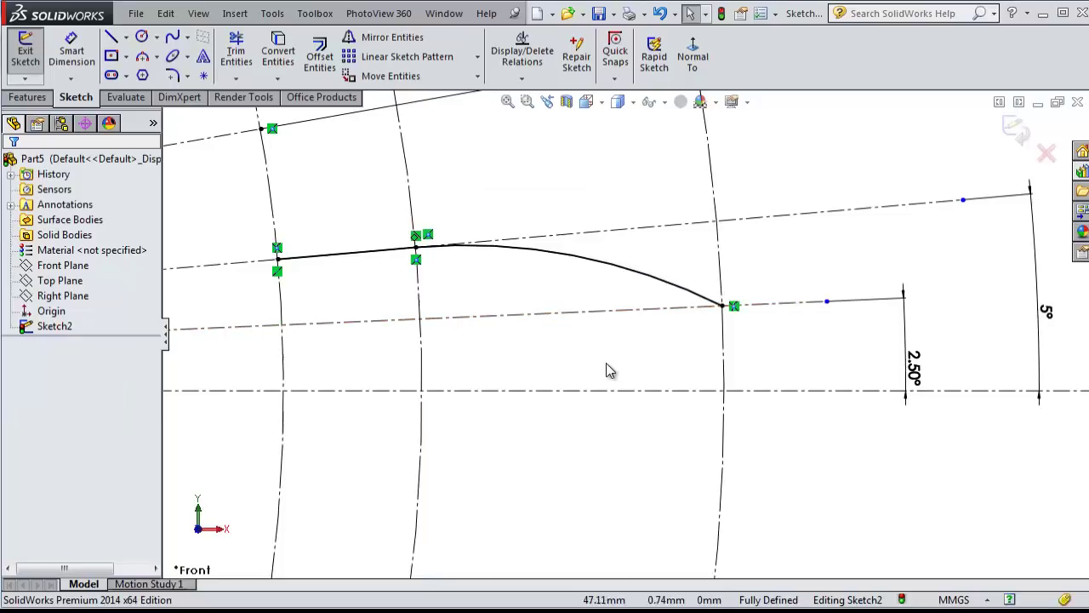
pyautogui.scroll(1, 606, 371)
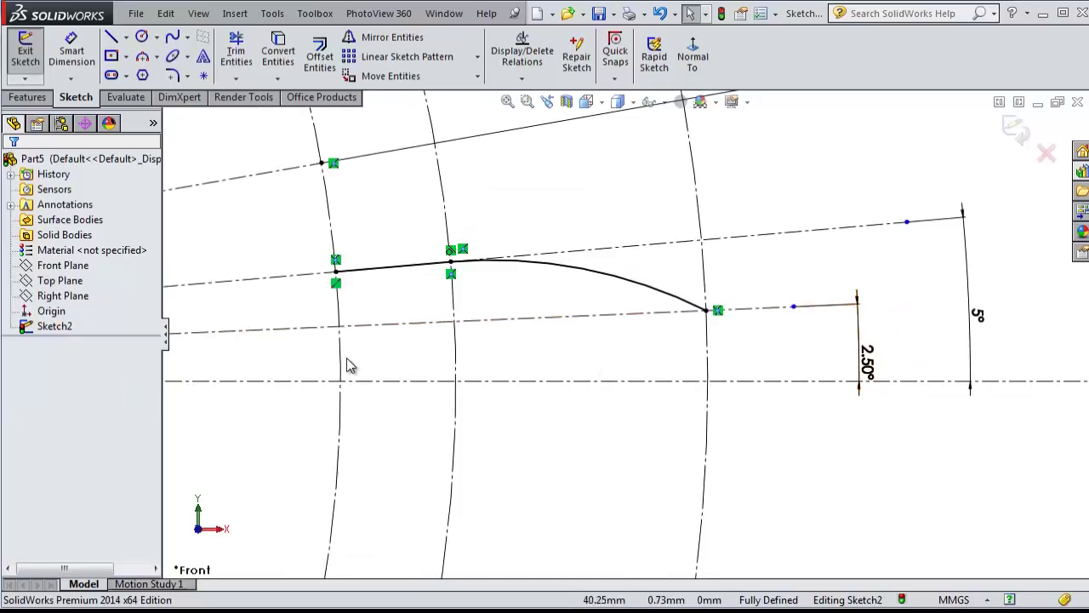
pyautogui.scroll(2, 336, 365)
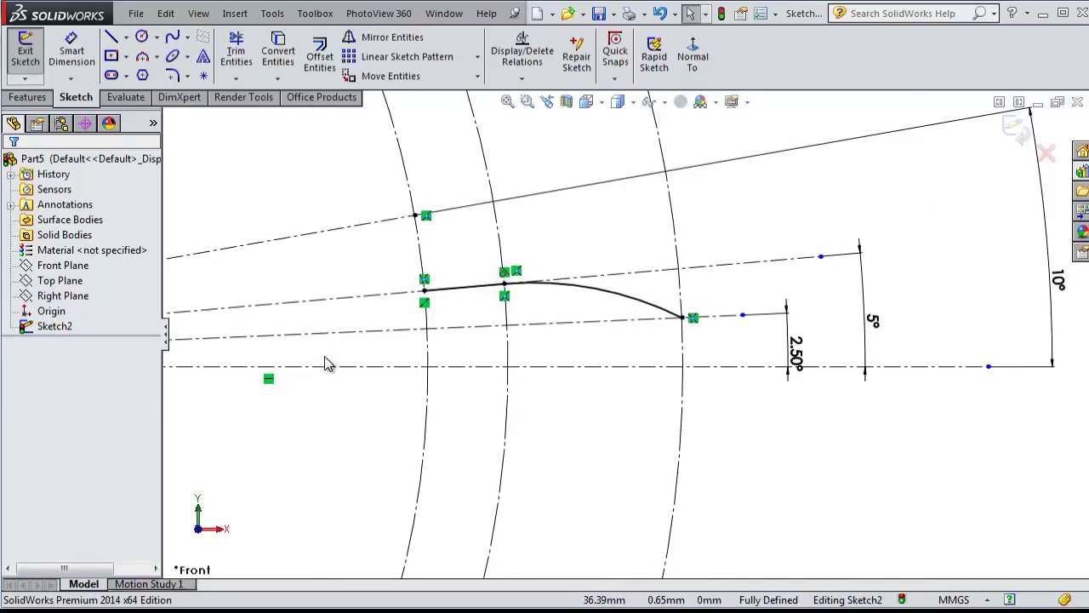
pyautogui.scroll(1, 328, 365)
pyautogui.scroll(1, 327, 364)
pyautogui.scroll(1, 345, 364)
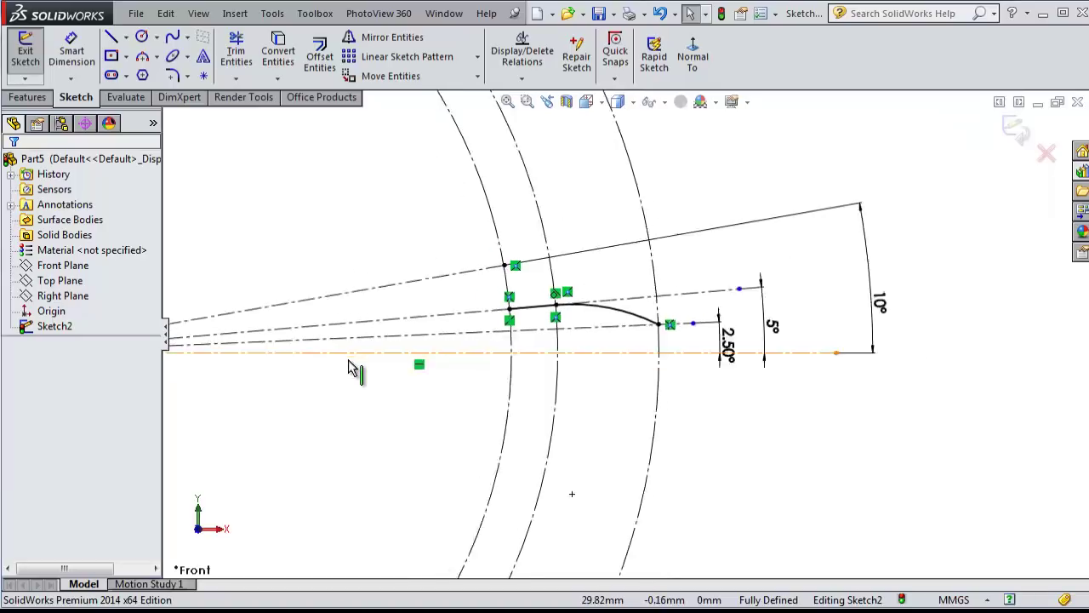
pyautogui.scroll(2, 343, 365)
pyautogui.scroll(-1, 343, 366)
pyautogui.scroll(-1, 425, 365)
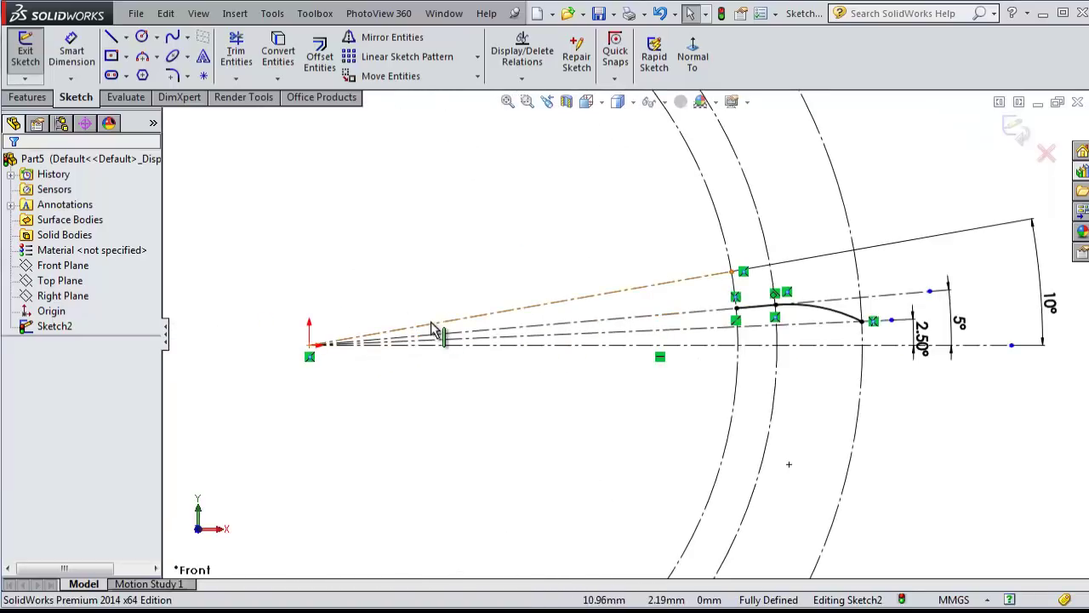
pyautogui.click(158, 57)
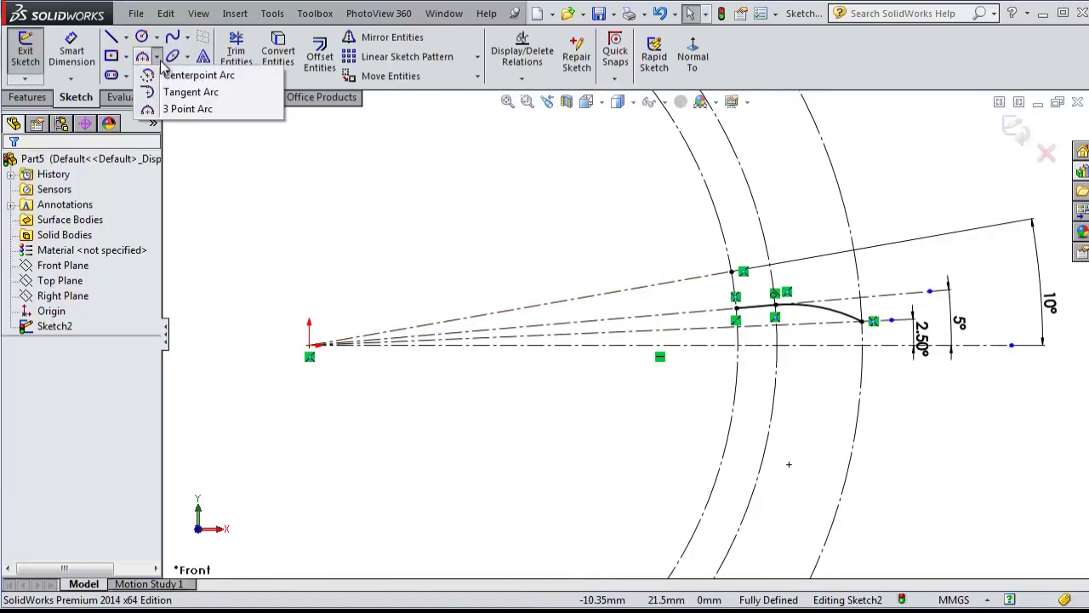
pyautogui.click(173, 95)
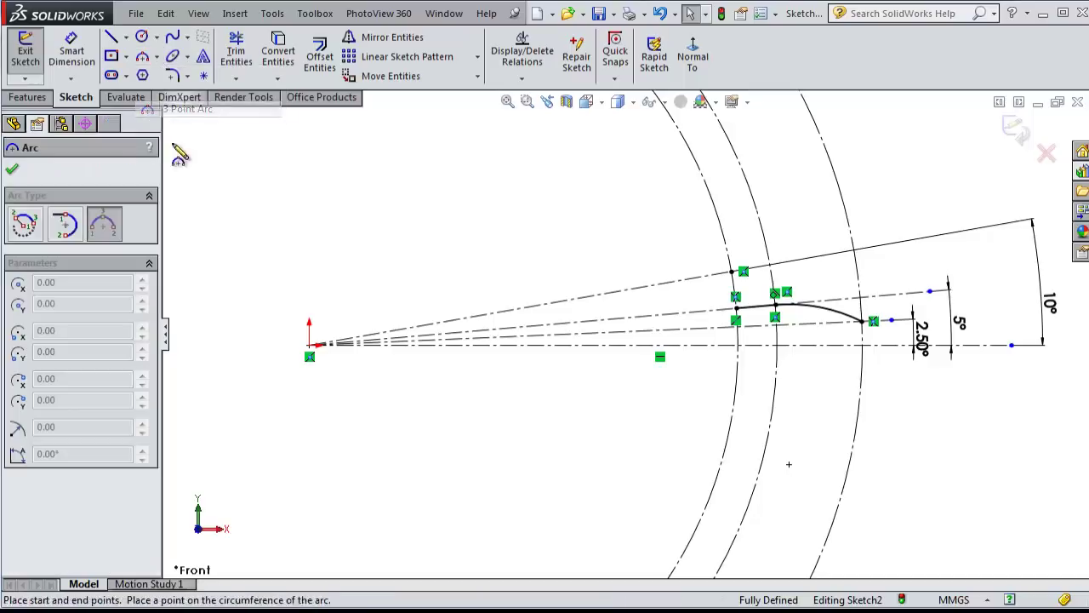
pyautogui.click(310, 345)
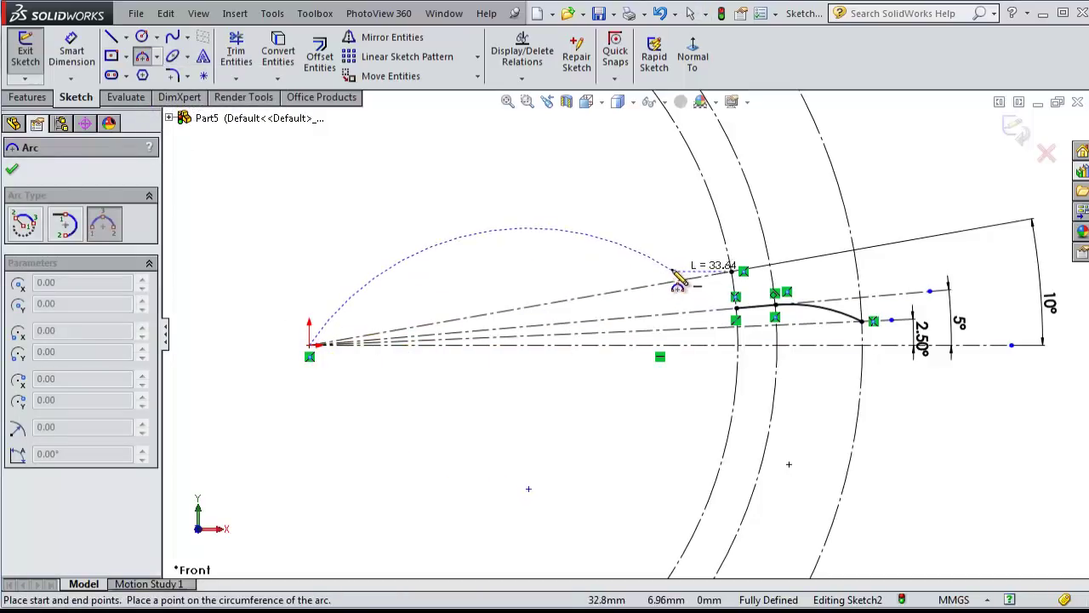
pyautogui.press('Escape')
pyautogui.click(158, 58)
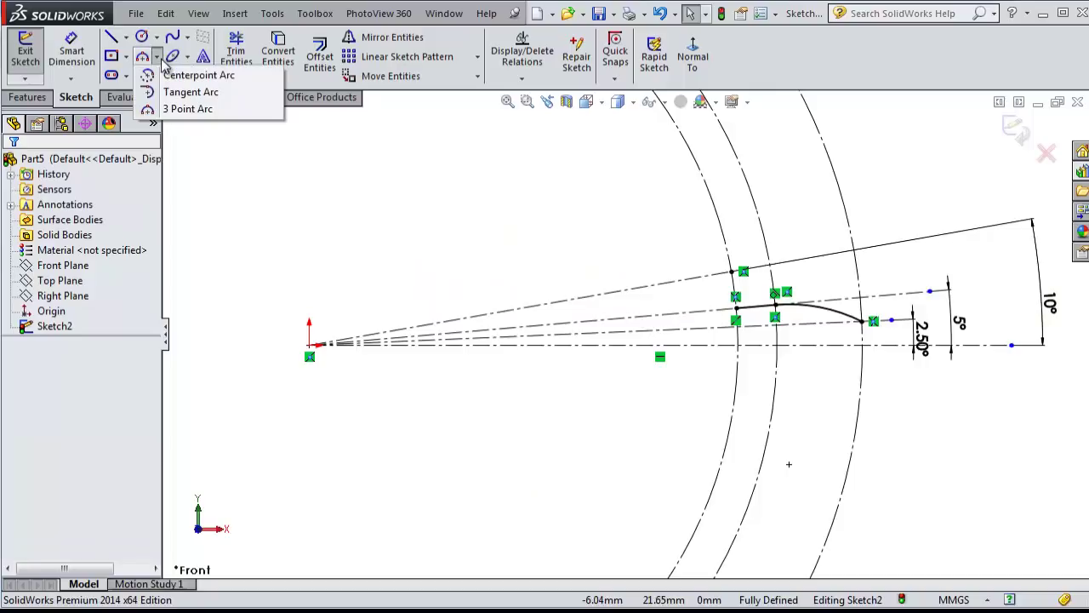
# Step: Draw an origin-centred root arc from the 10° line to the tooth flank's start
pyautogui.click(170, 75)
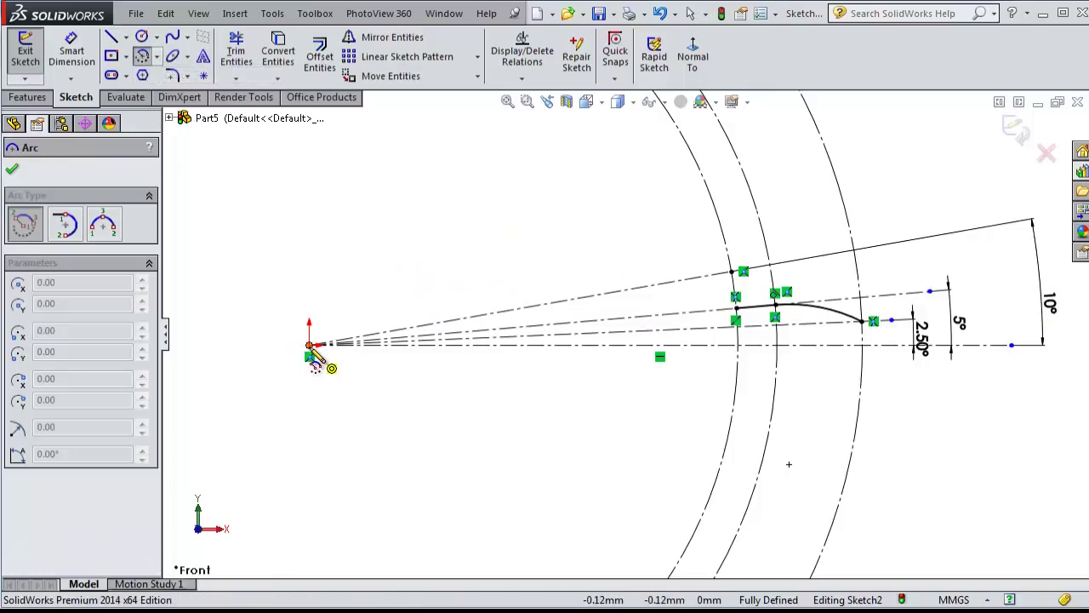
pyautogui.click(310, 345)
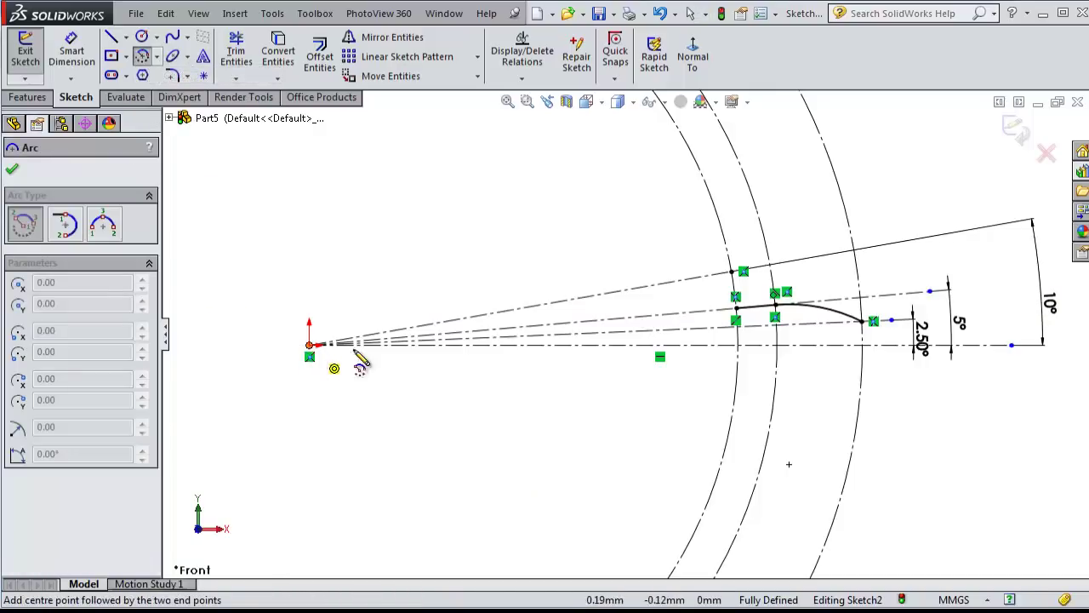
pyautogui.click(732, 272)
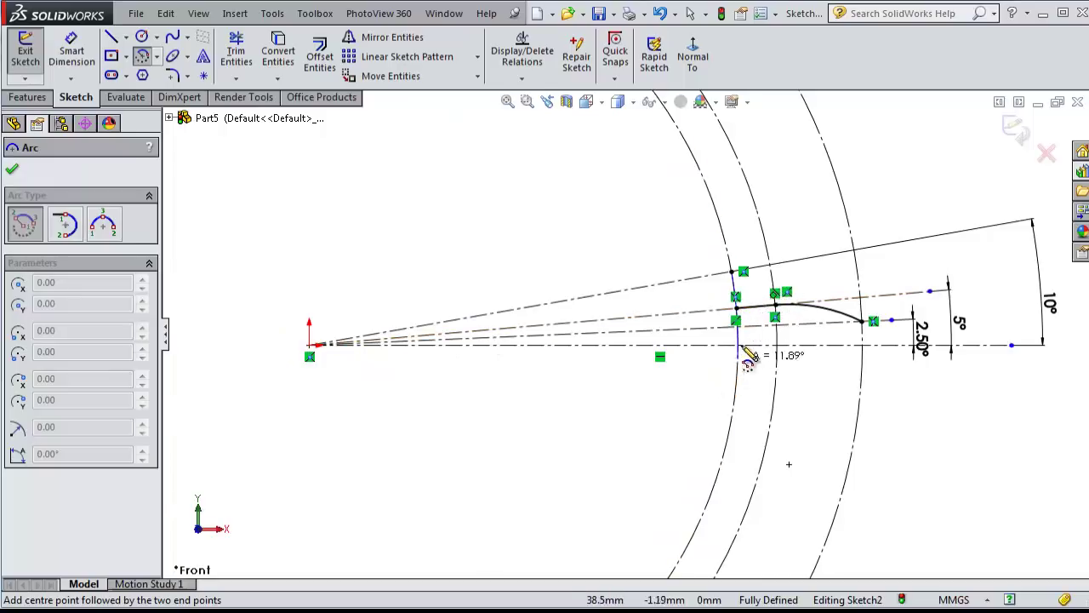
pyautogui.scroll(-4, 754, 304)
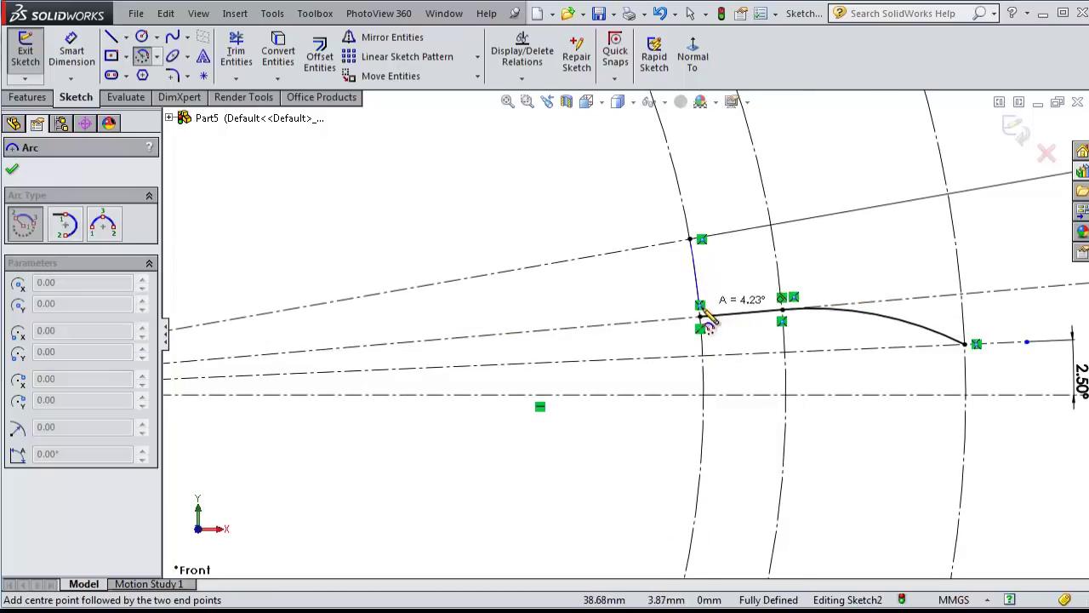
pyautogui.click(703, 324)
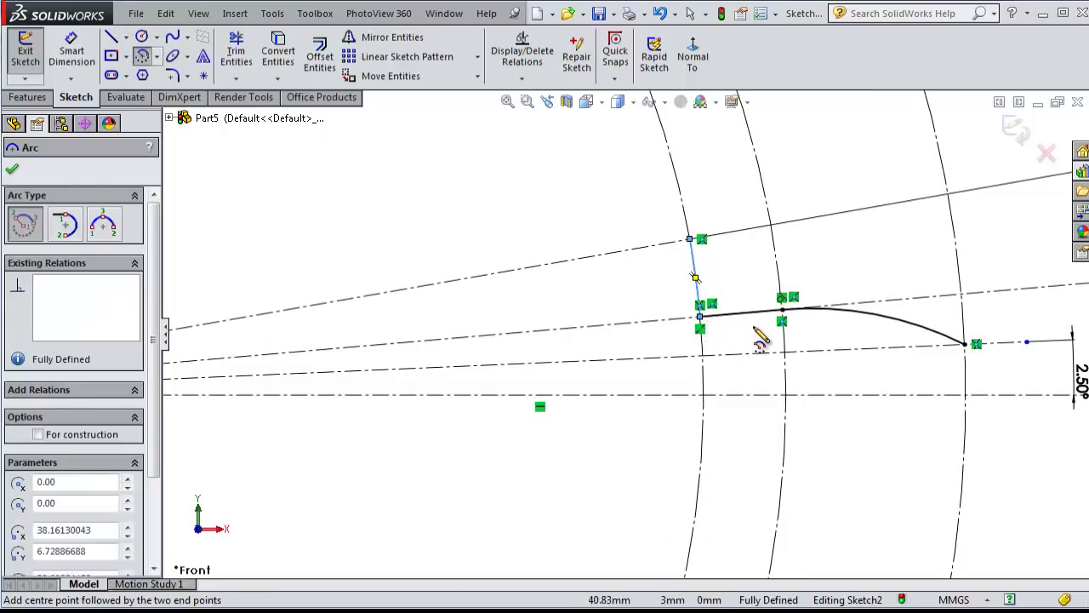
pyautogui.press('Escape')
pyautogui.scroll(2, 547, 370)
pyautogui.scroll(1, 401, 401)
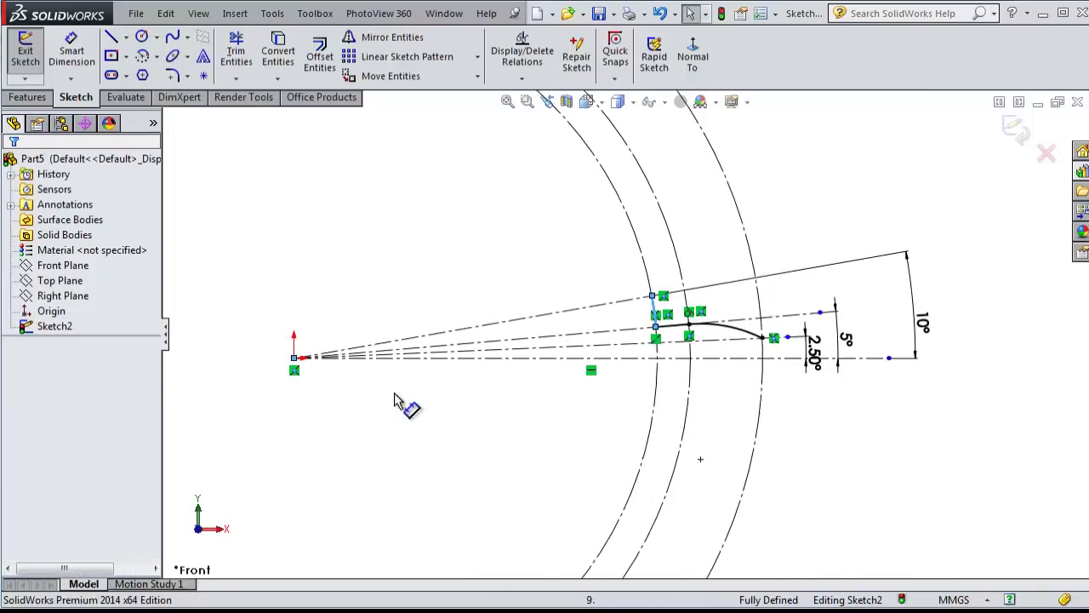
pyautogui.scroll(-2, 237, 262)
# Step: Draw an origin-centred tip arc from the flank's outer end down to the horizontal centreline
pyautogui.click(142, 57)
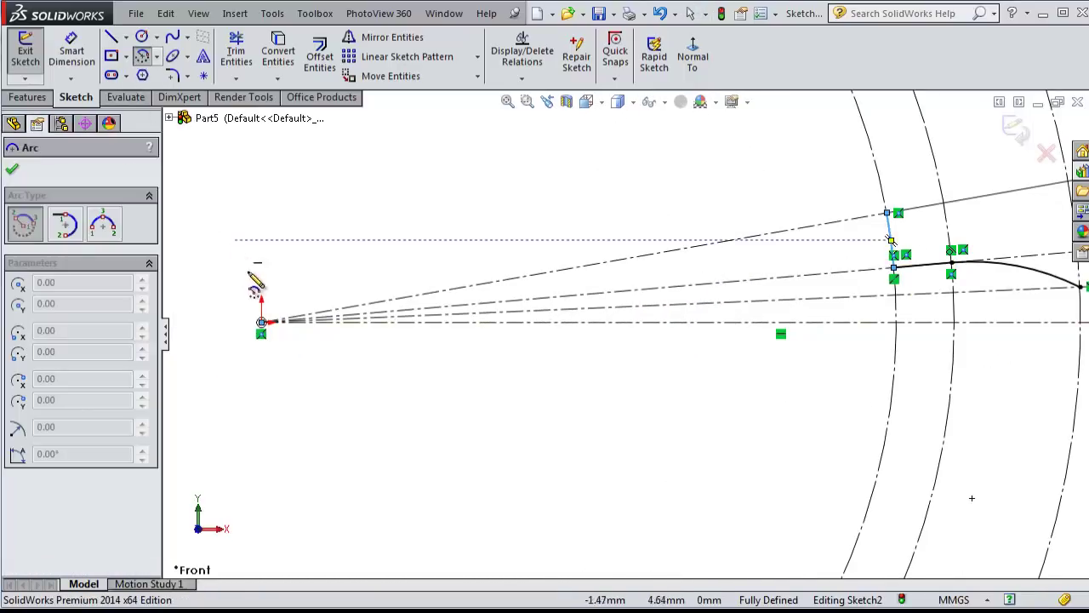
pyautogui.click(262, 324)
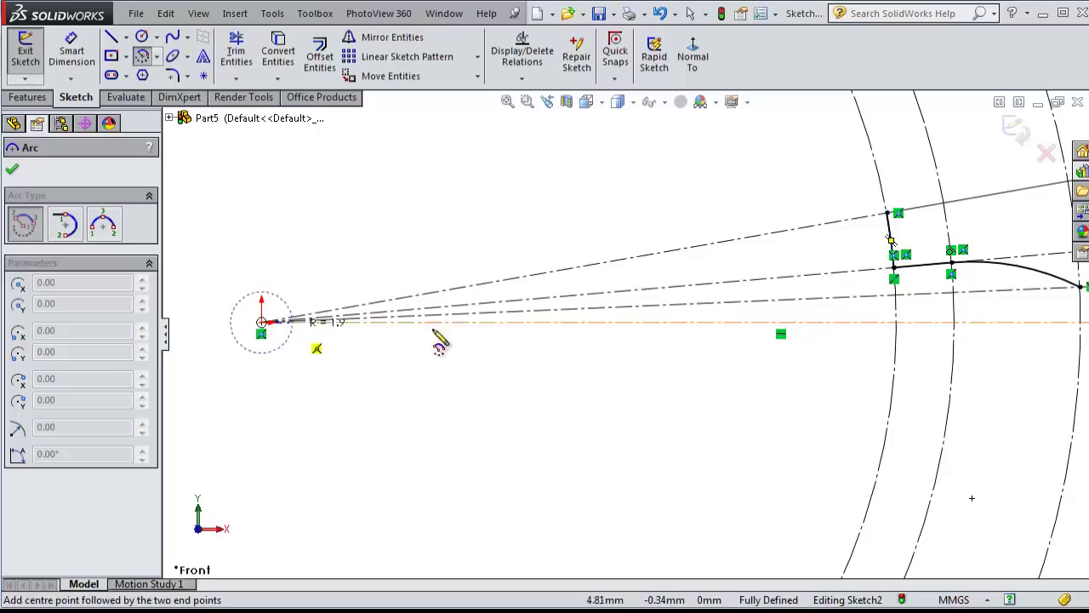
pyautogui.scroll(2, 477, 340)
pyautogui.scroll(-1, 783, 341)
pyautogui.scroll(-2, 839, 328)
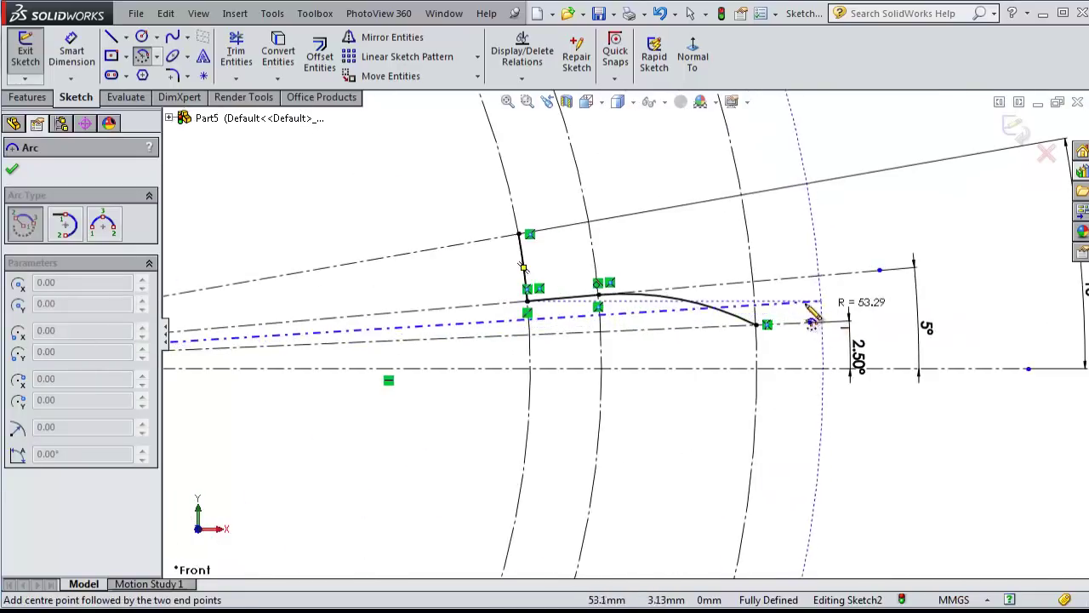
pyautogui.click(757, 325)
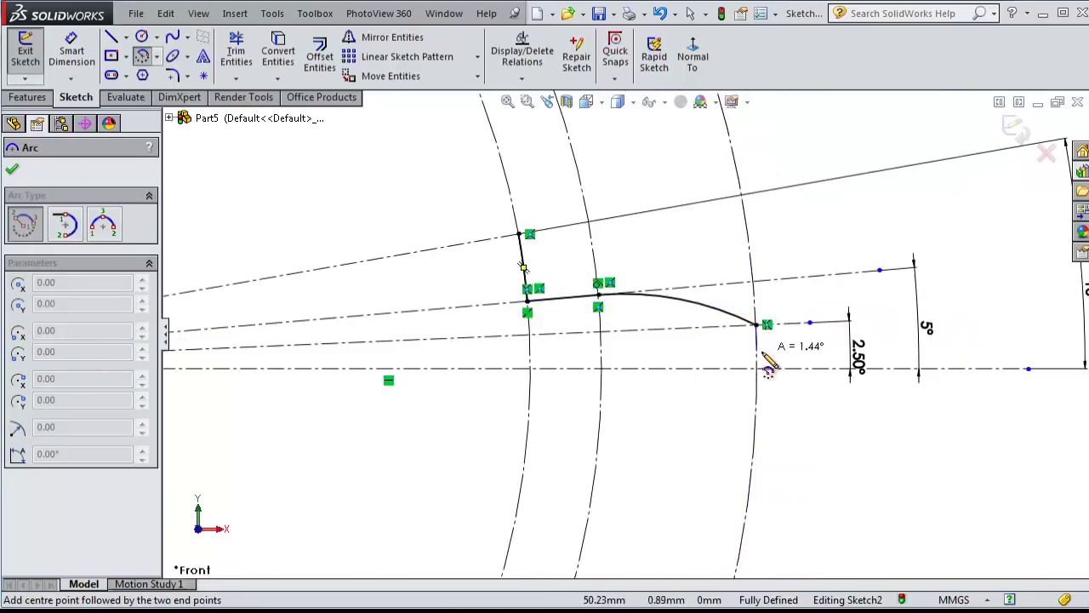
pyautogui.click(758, 368)
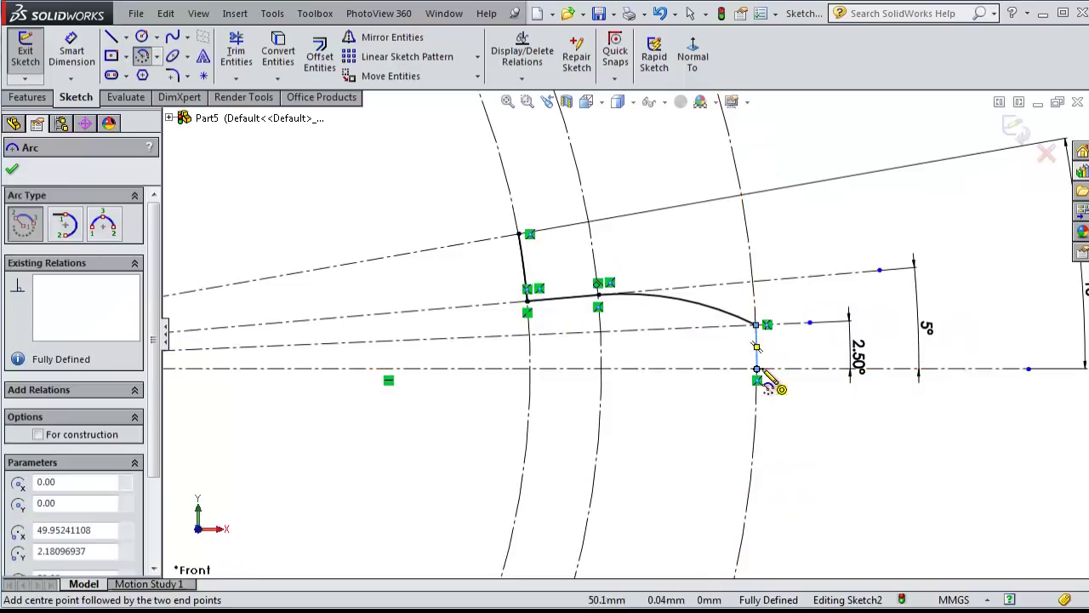
pyautogui.press('Escape')
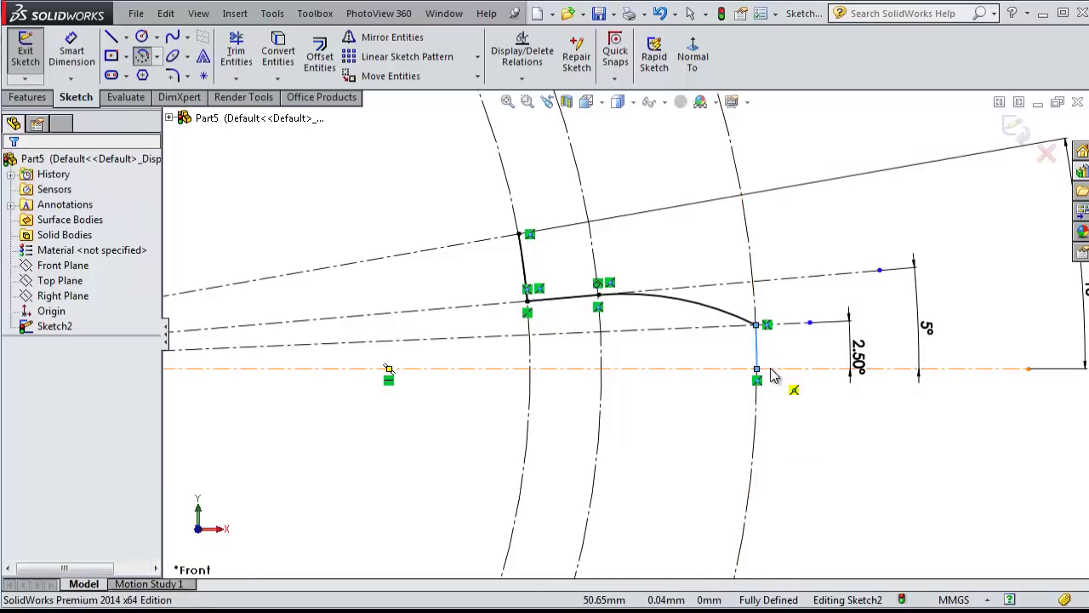
pyautogui.scroll(1, 501, 364)
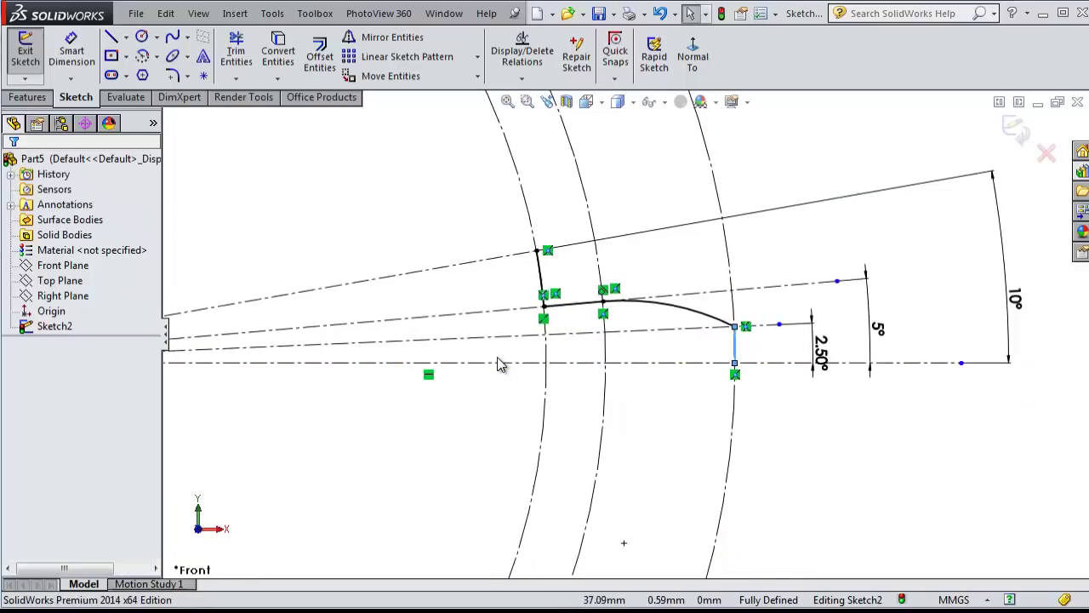
pyautogui.scroll(1, 500, 364)
# Step: Draw a line from the origin along the 10° direction to the root arc's upper end
pyautogui.click(119, 40)
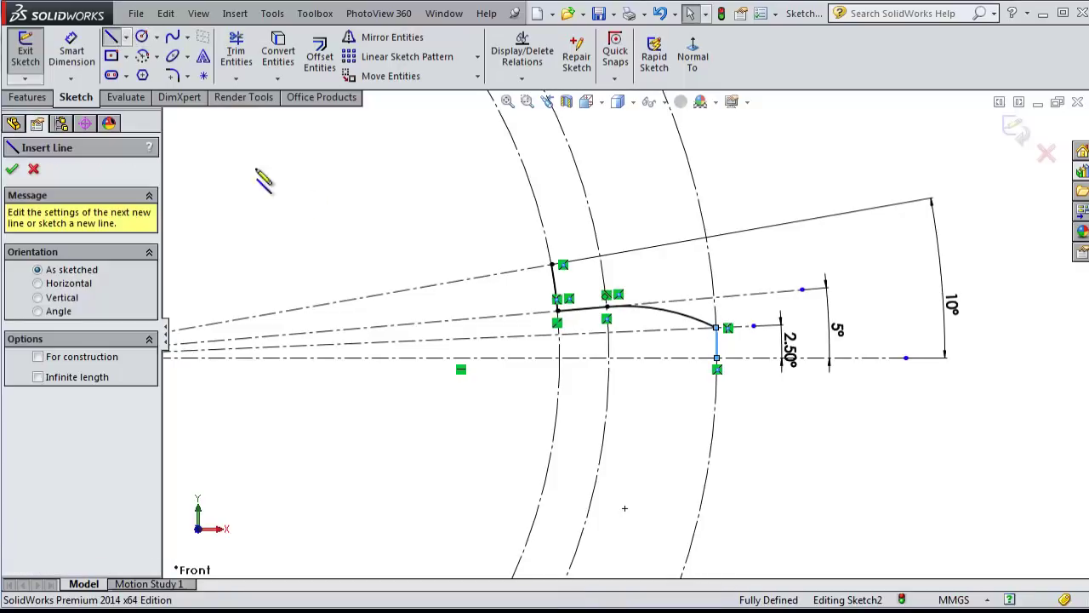
pyautogui.scroll(2, 387, 289)
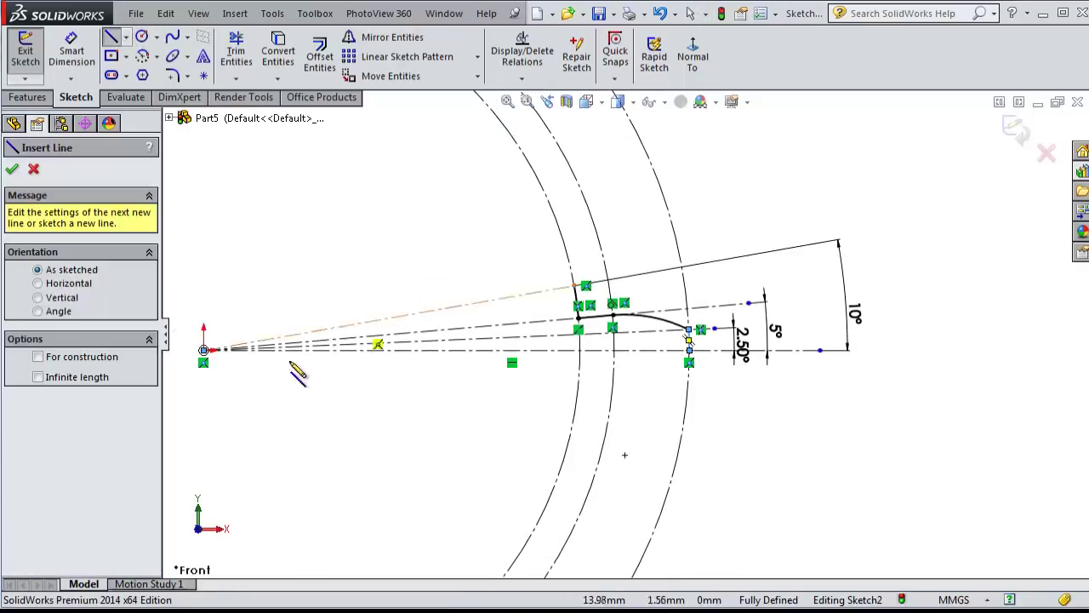
pyautogui.click(205, 350)
pyautogui.click(573, 285)
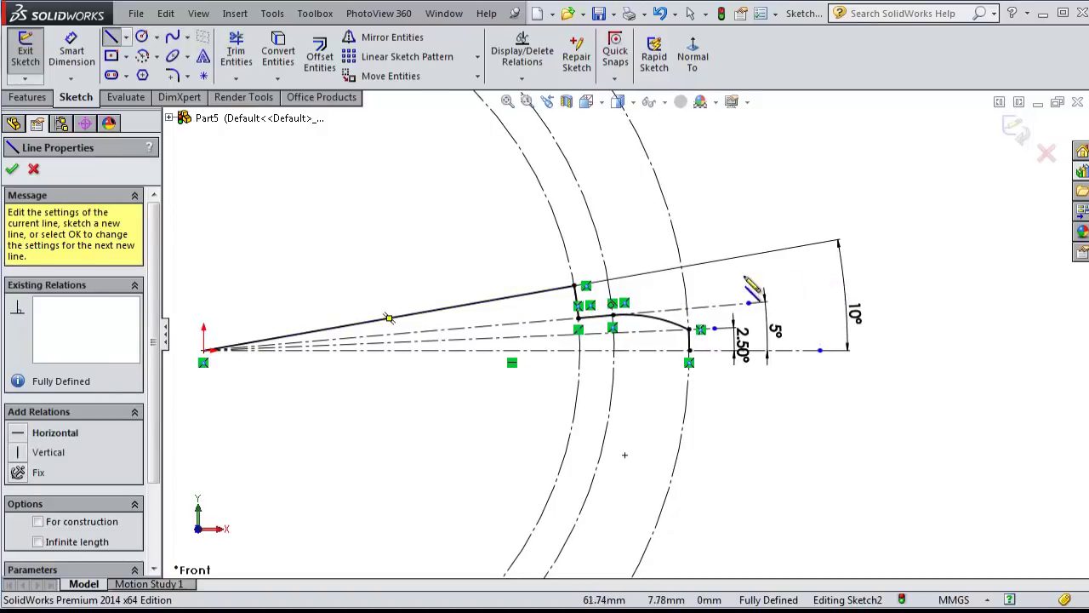
pyautogui.click(482, 63)
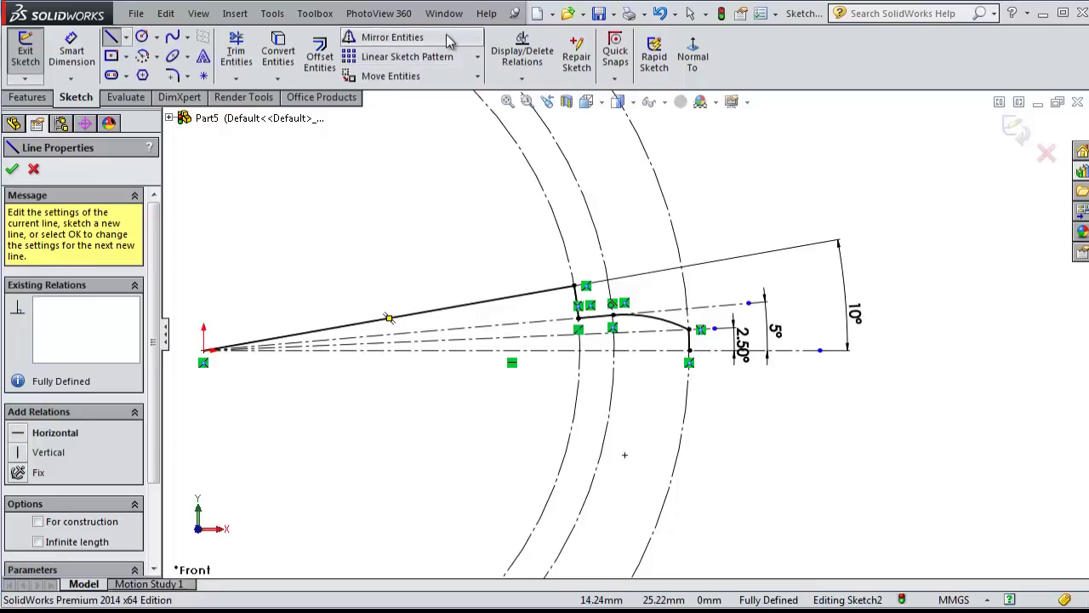
pyautogui.click(387, 37)
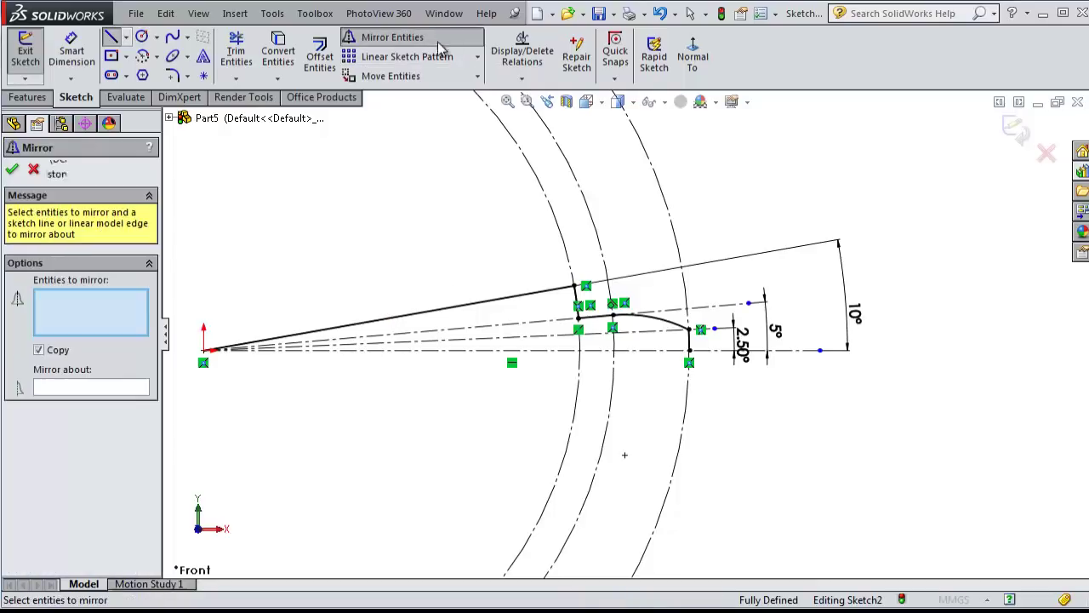
# Step: Mirror the origin line, root arc, flank curve and tip arc about the horizontal centreline
pyautogui.click(516, 296)
pyautogui.click(593, 315)
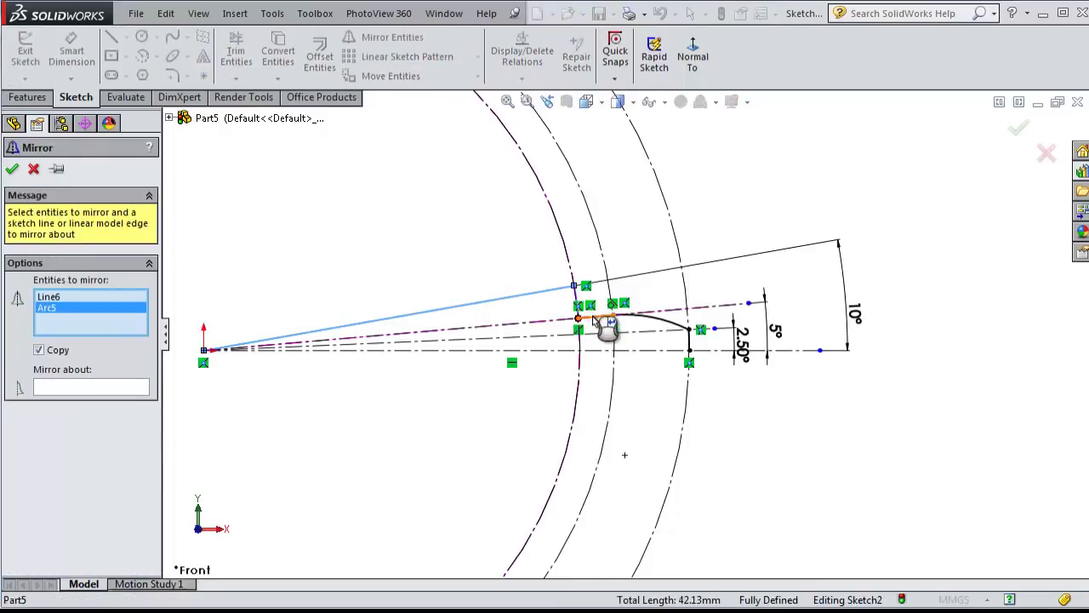
pyautogui.click(613, 323)
pyautogui.click(659, 322)
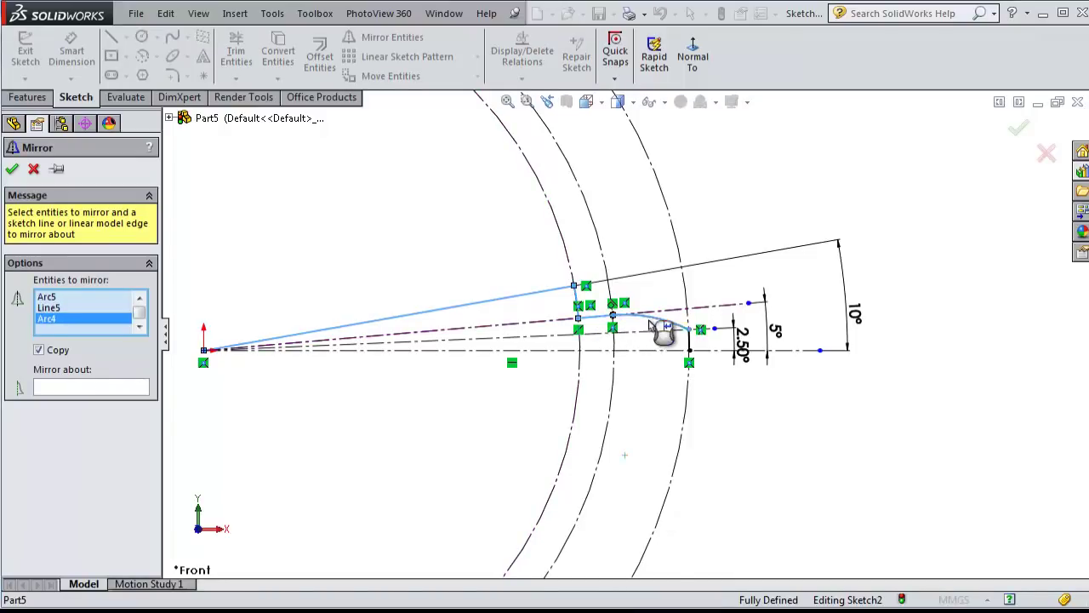
pyautogui.click(143, 388)
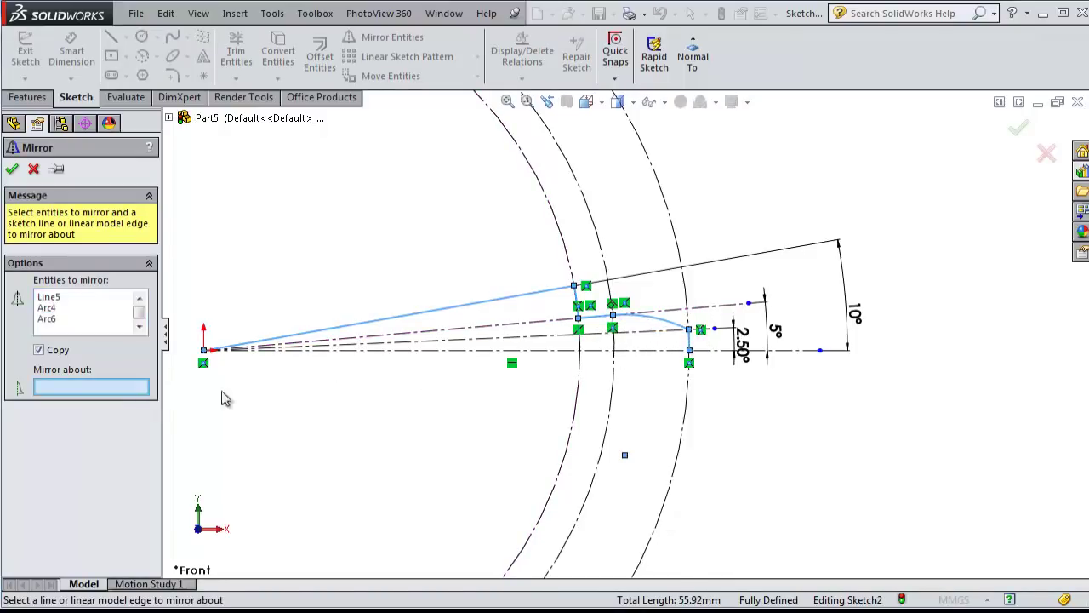
pyautogui.click(561, 360)
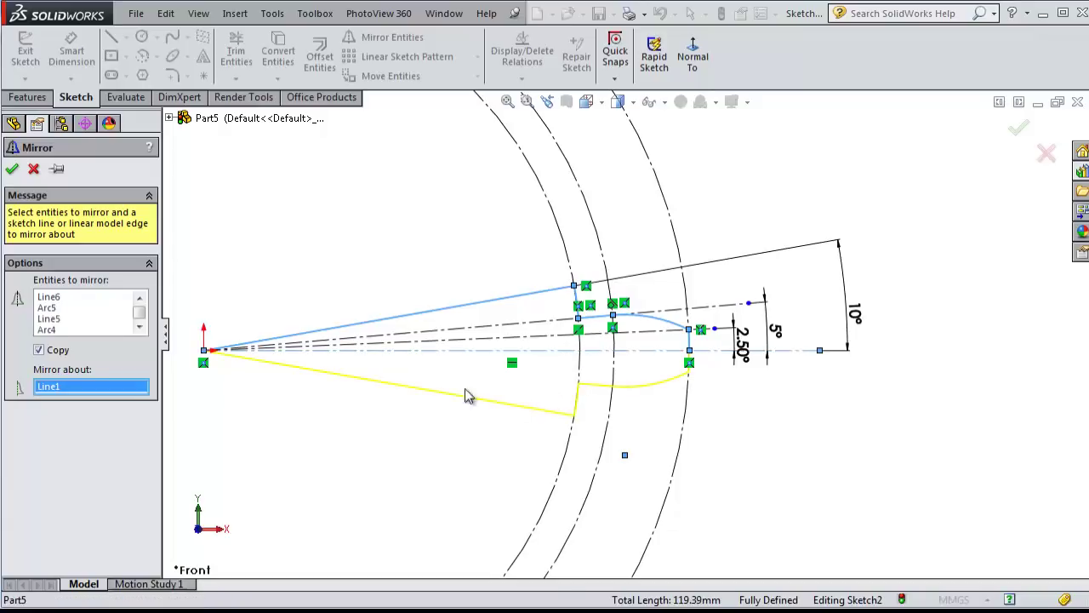
pyautogui.click(11, 169)
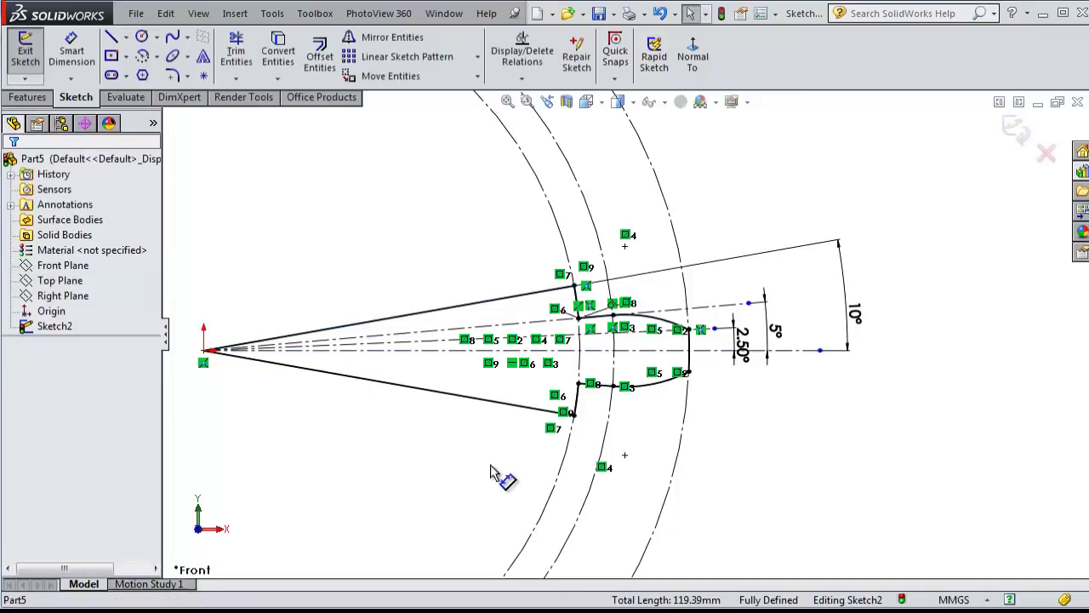
# Step: Turn off View Sketch Relations so only the tooth outline and its dimensions remain visible
pyautogui.scroll(3, 486, 462)
pyautogui.scroll(-2, 445, 394)
pyautogui.scroll(-1, 460, 361)
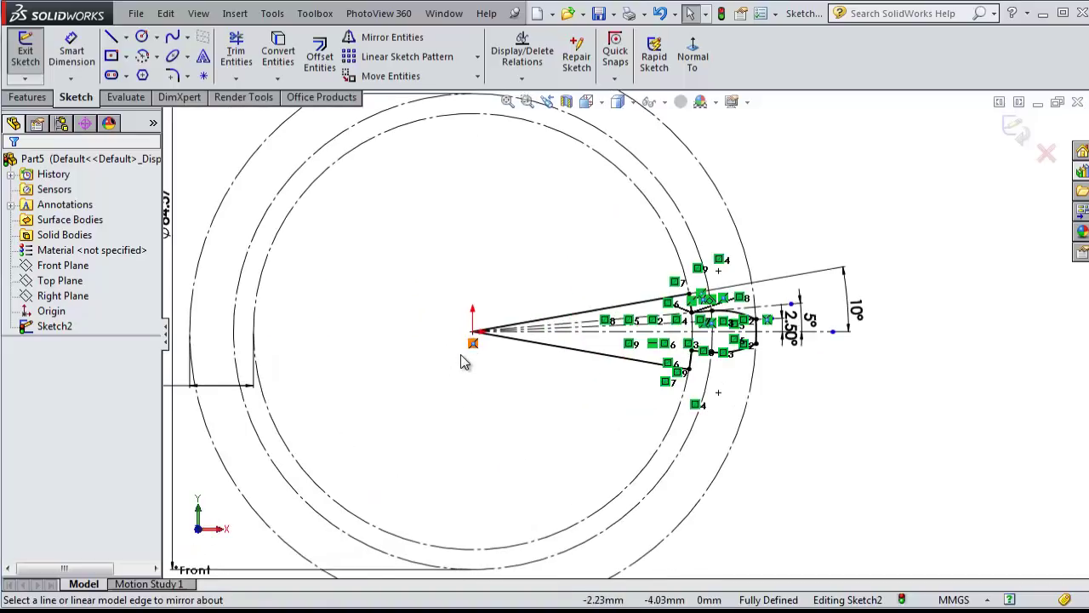
pyautogui.scroll(-1, 460, 356)
pyautogui.scroll(-1, 490, 336)
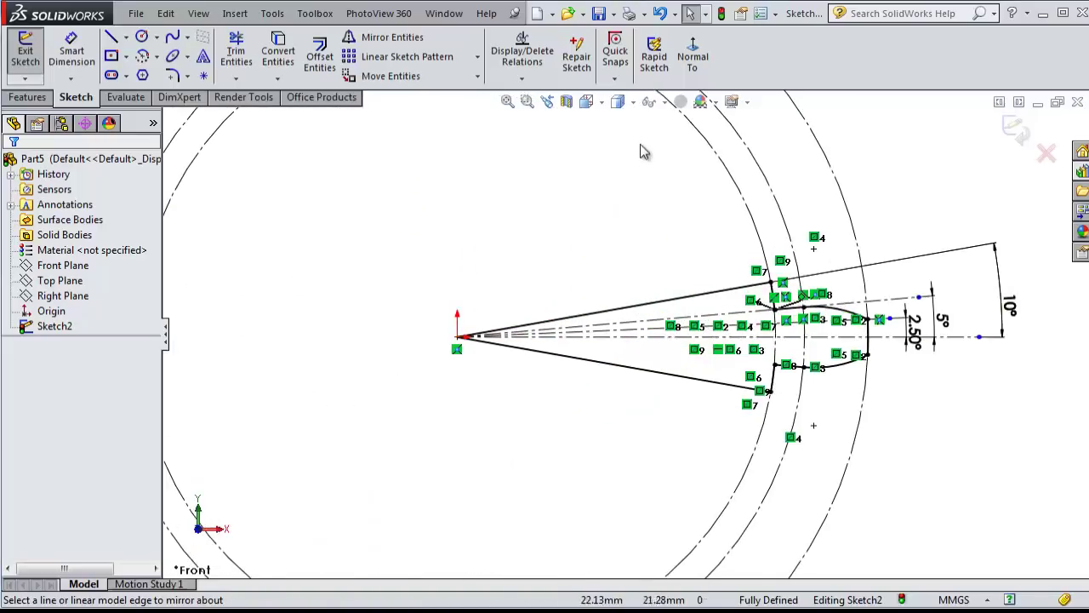
pyautogui.click(665, 102)
pyautogui.click(652, 255)
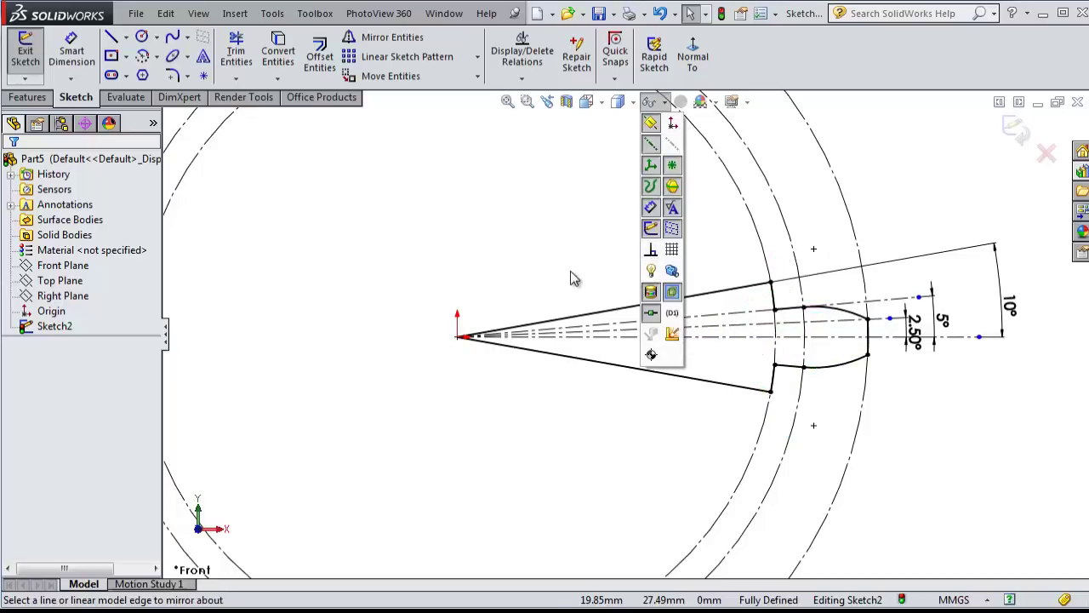
pyautogui.scroll(-1, 813, 401)
pyautogui.scroll(-1, 817, 383)
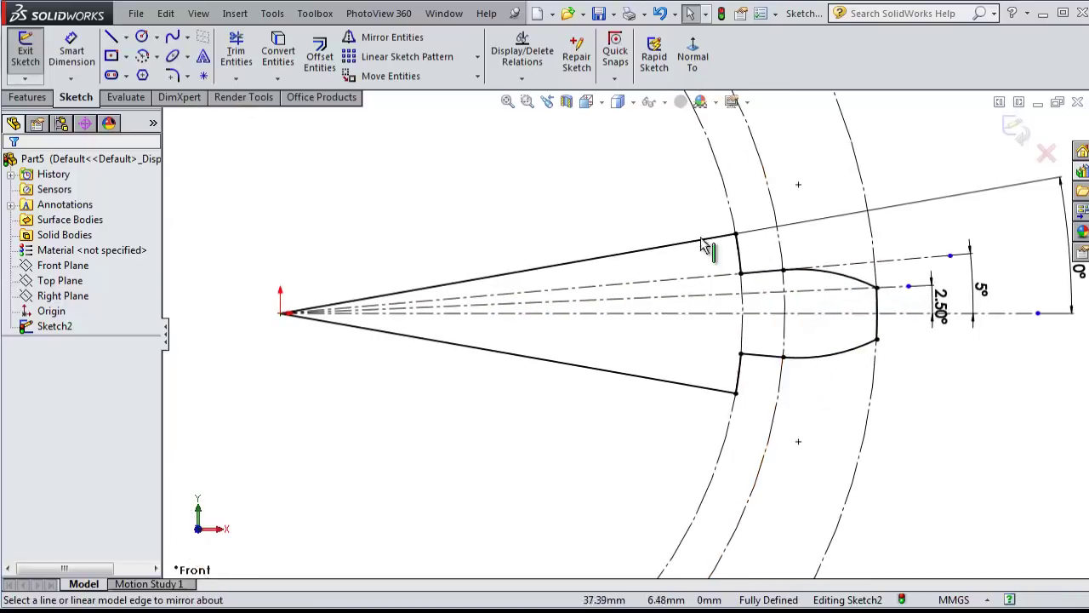
# Step: Extrude the closed tooth profile region Blind 10.00 mm into Boss-Extrude1, a solid tooth
pyautogui.click(38, 100)
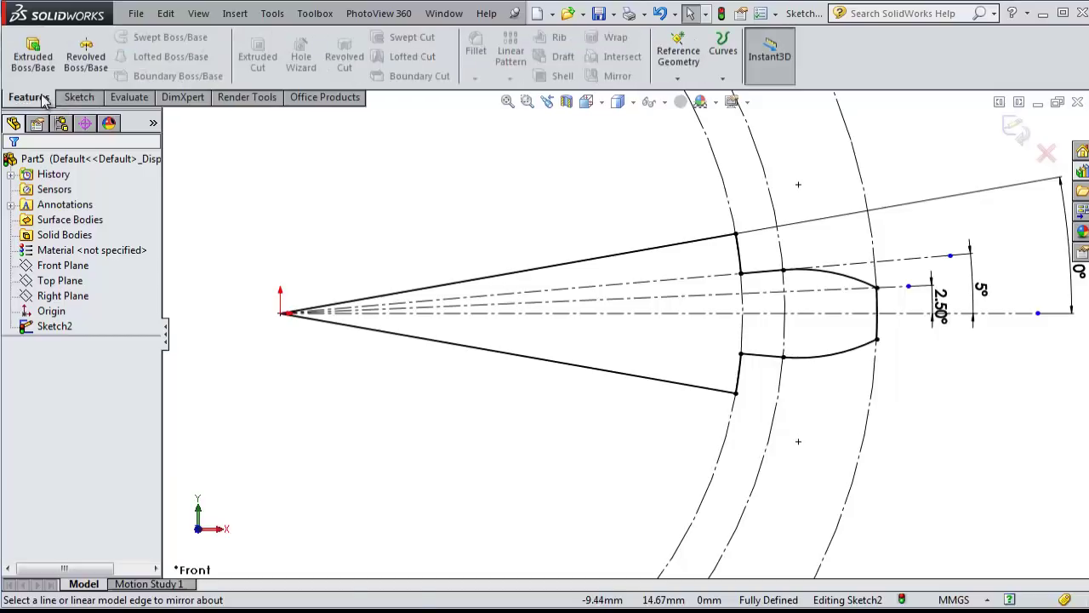
pyautogui.click(33, 54)
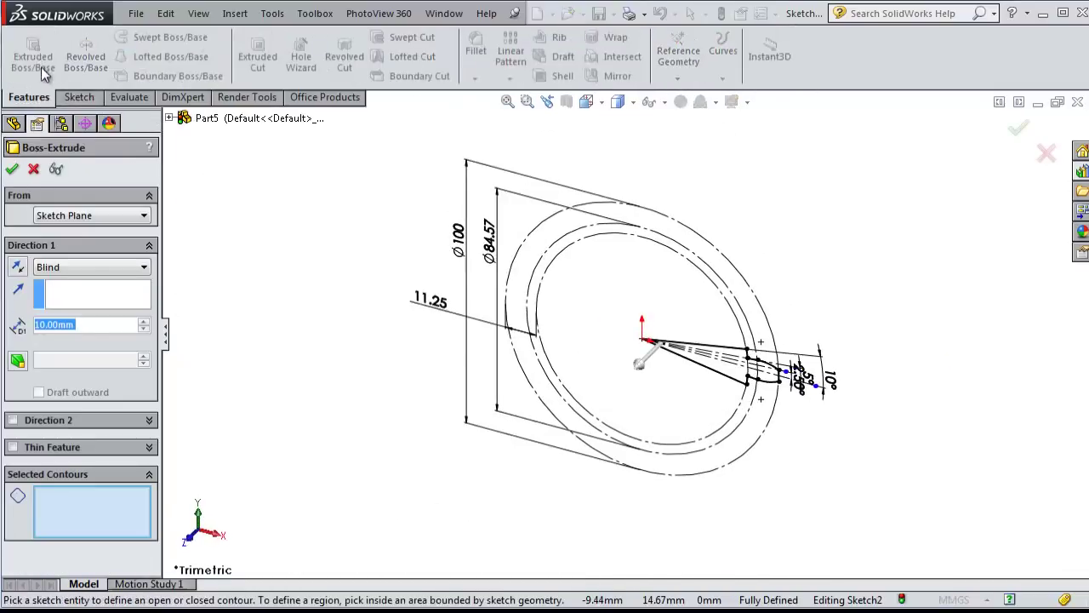
pyautogui.click(729, 374)
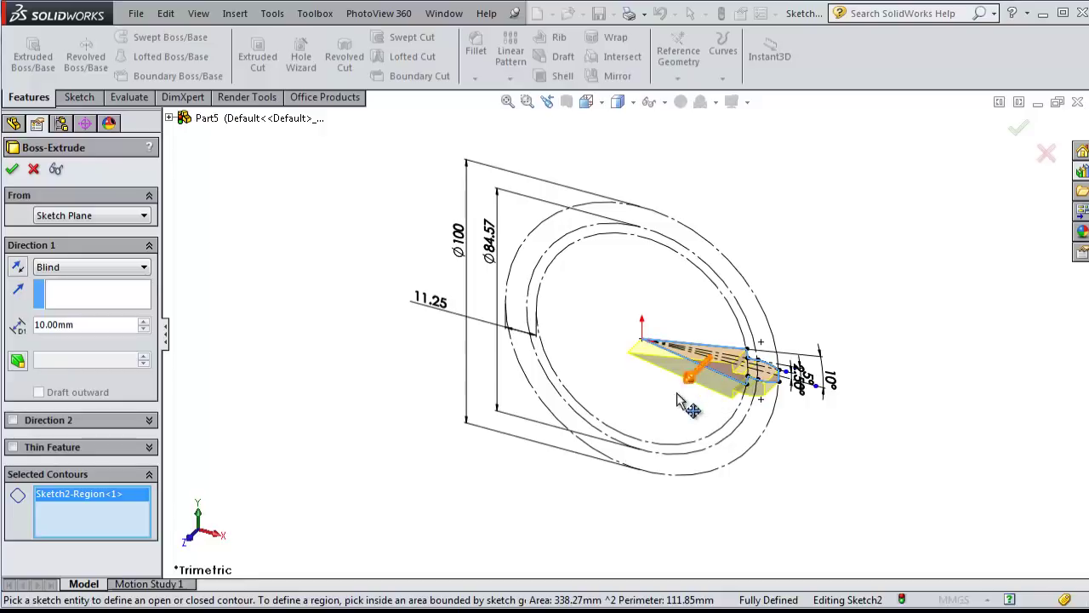
pyautogui.click(12, 170)
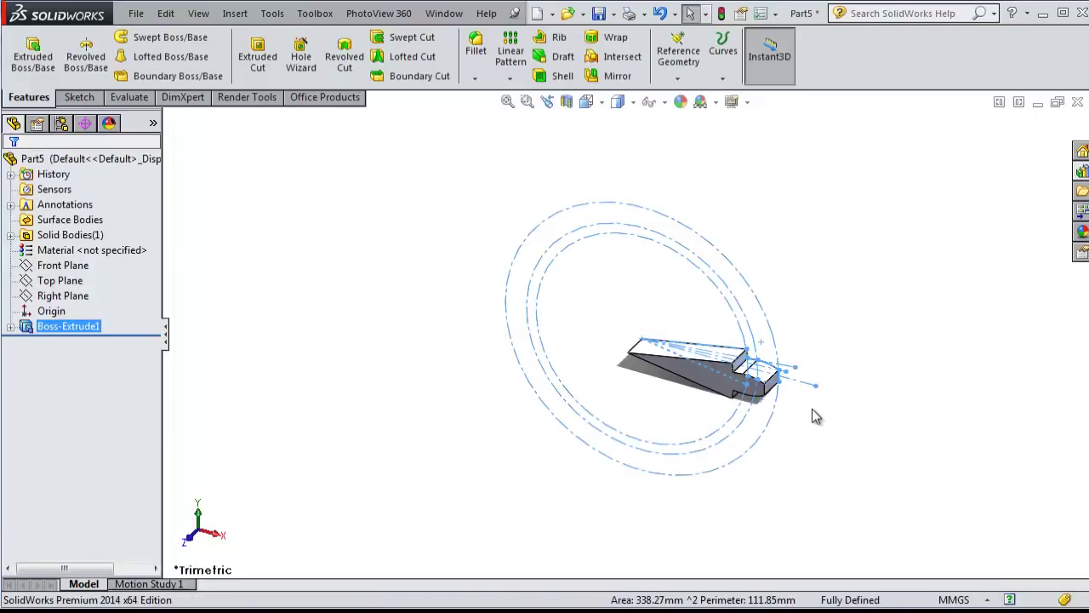
pyautogui.moveTo(783, 368)
pyautogui.mouseDown(button='middle')
pyautogui.moveTo(636, 240)
pyautogui.moveTo(659, 304)
pyautogui.moveTo(781, 386)
pyautogui.moveTo(792, 370)
pyautogui.moveTo(818, 386)
pyautogui.moveTo(705, 437)
pyautogui.moveTo(586, 333)
pyautogui.moveTo(579, 343)
pyautogui.mouseUp(button='middle')
pyautogui.scroll(-2, 586, 332)
pyautogui.scroll(-3, 583, 342)
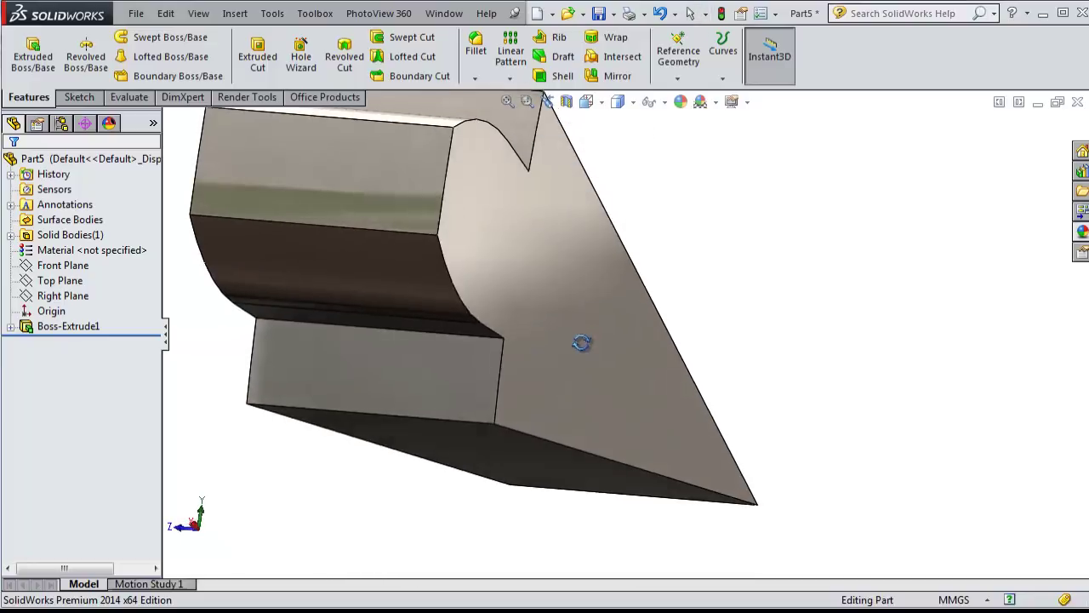
# Step: Fillet the two notch edges at the tooth root with a 1 mm radius (Fillet1)
pyautogui.click(475, 53)
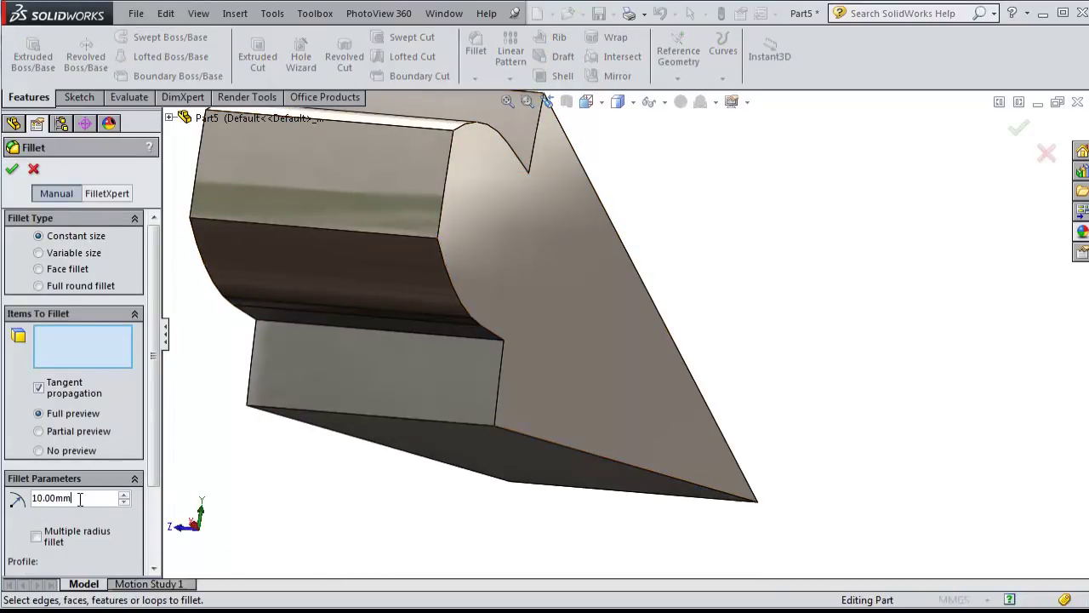
pyautogui.write('1')
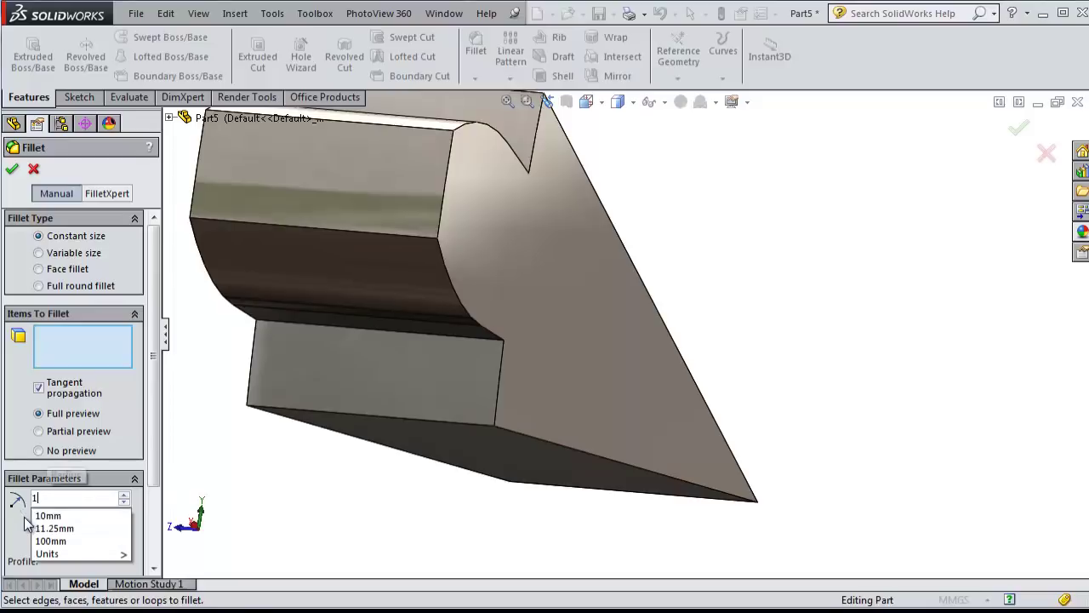
pyautogui.press('Return')
pyautogui.click(340, 327)
pyautogui.moveTo(778, 310)
pyautogui.mouseDown(button='middle')
pyautogui.moveTo(600, 267)
pyautogui.moveTo(584, 372)
pyautogui.moveTo(509, 410)
pyautogui.mouseUp(button='middle')
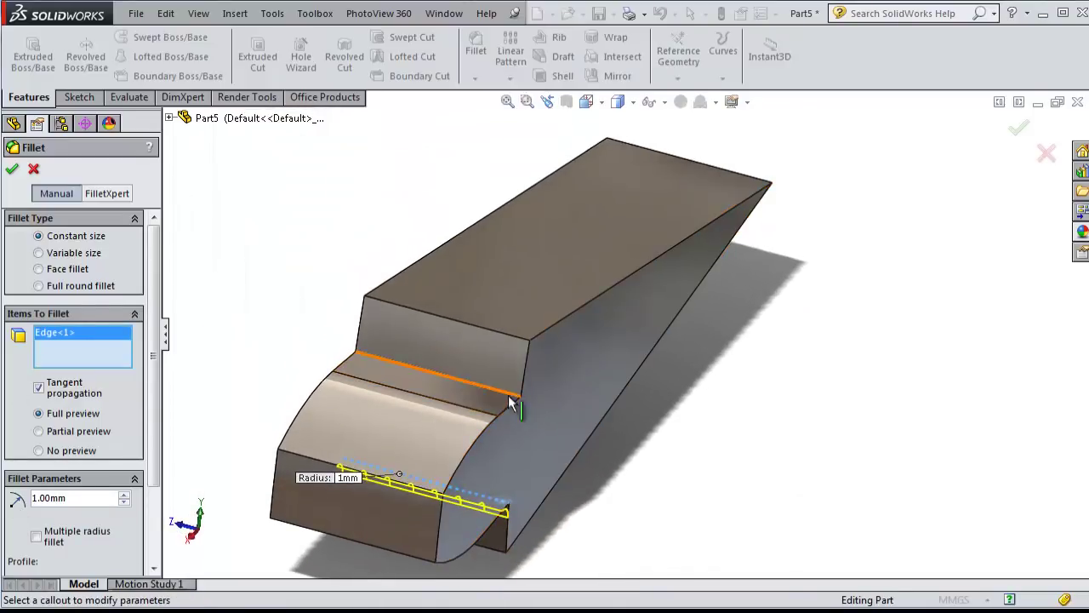
pyautogui.click(509, 395)
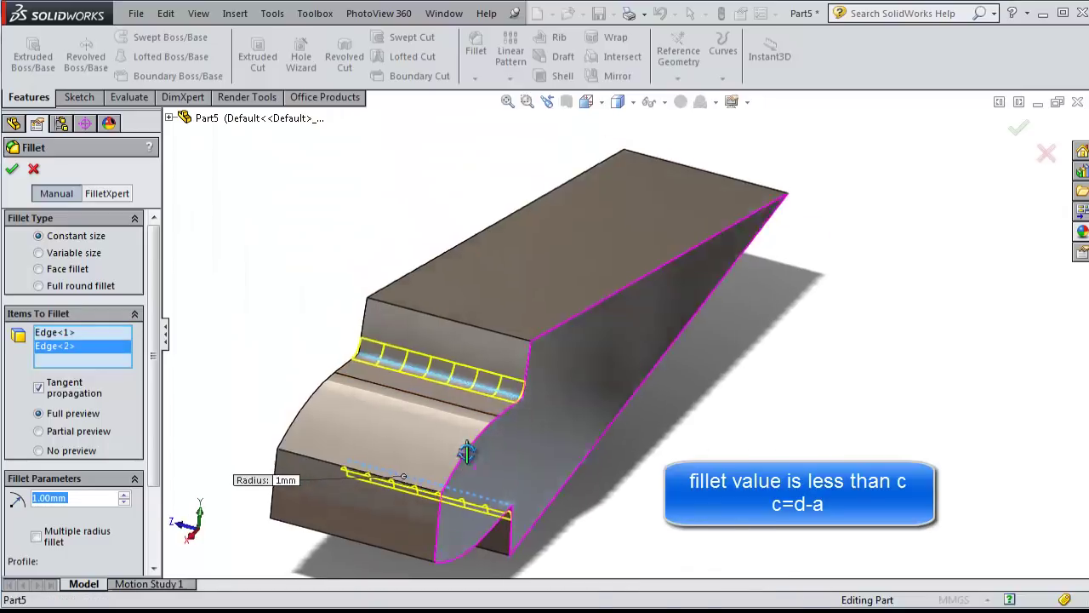
pyautogui.moveTo(478, 452); pyautogui.dragTo(437, 417, button='middle')
pyautogui.click(12, 168)
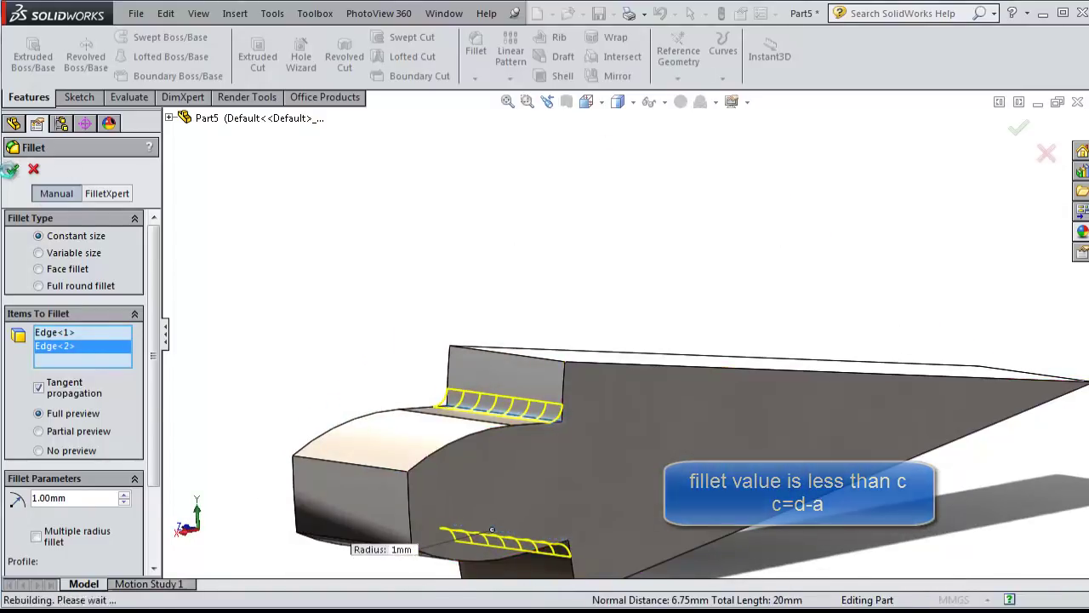
pyautogui.scroll(3, 557, 505)
pyautogui.moveTo(572, 506); pyautogui.dragTo(735, 377, button='middle')
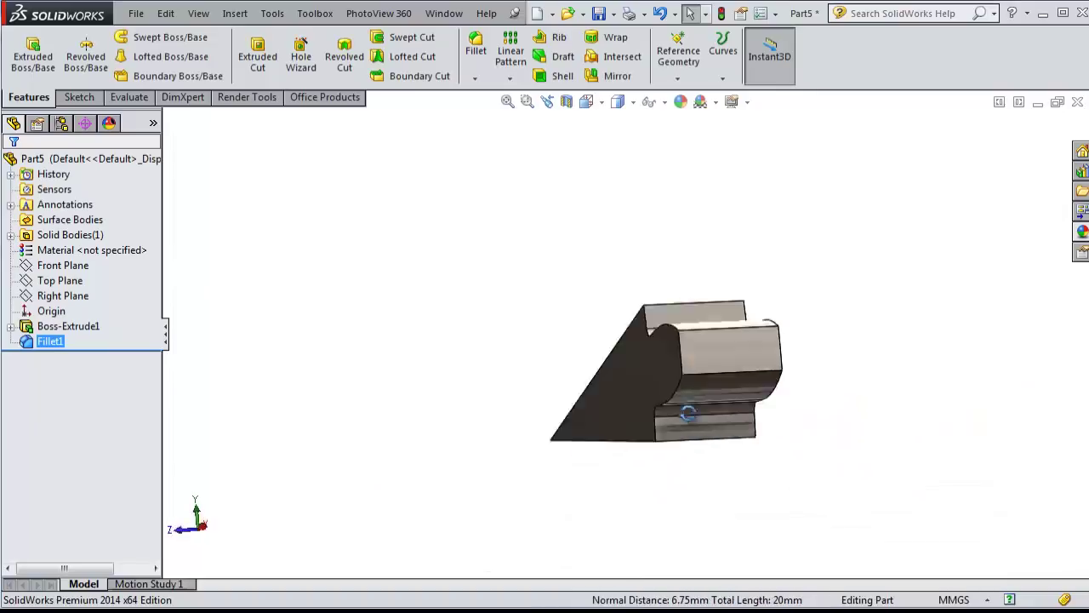
# Step: Start a Circular Pattern using the blade's vertical end edge as the axis
pyautogui.click(509, 81)
pyautogui.click(544, 111)
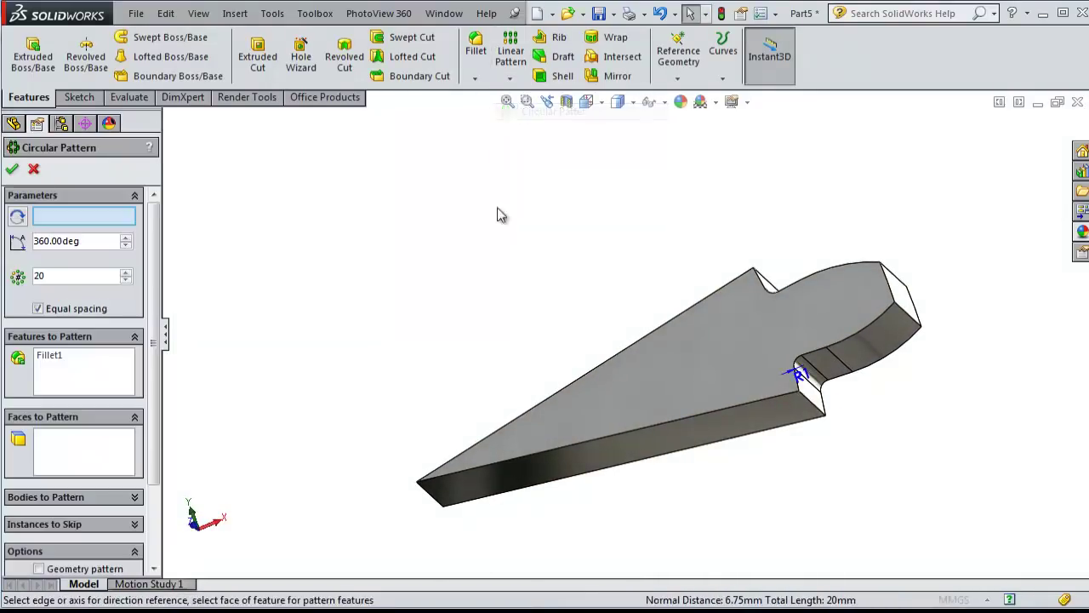
pyautogui.scroll(-5, 411, 467)
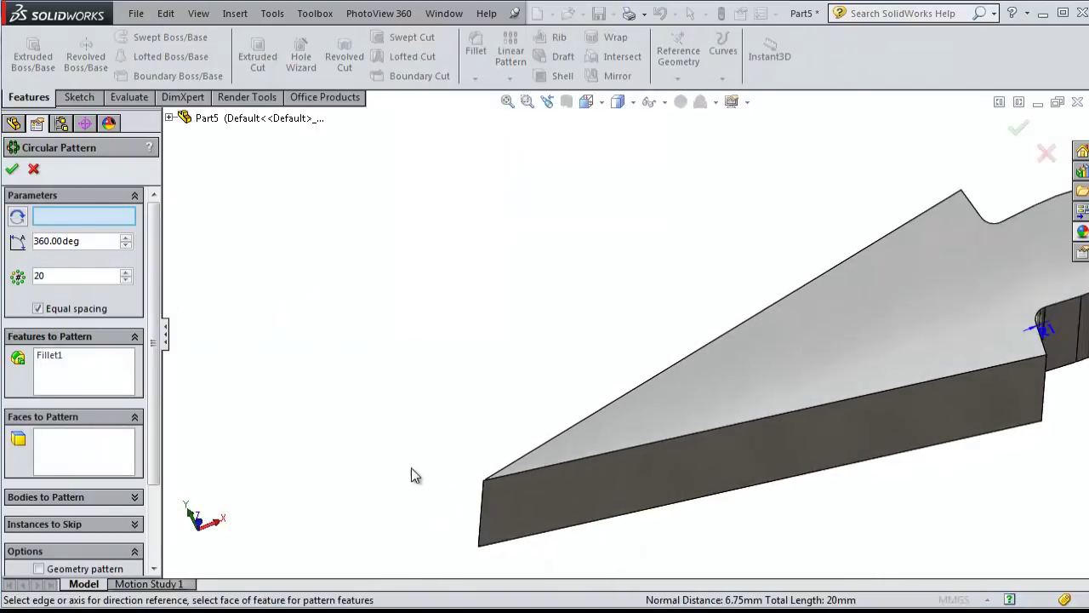
pyautogui.scroll(-3, 516, 514)
pyautogui.click(504, 507)
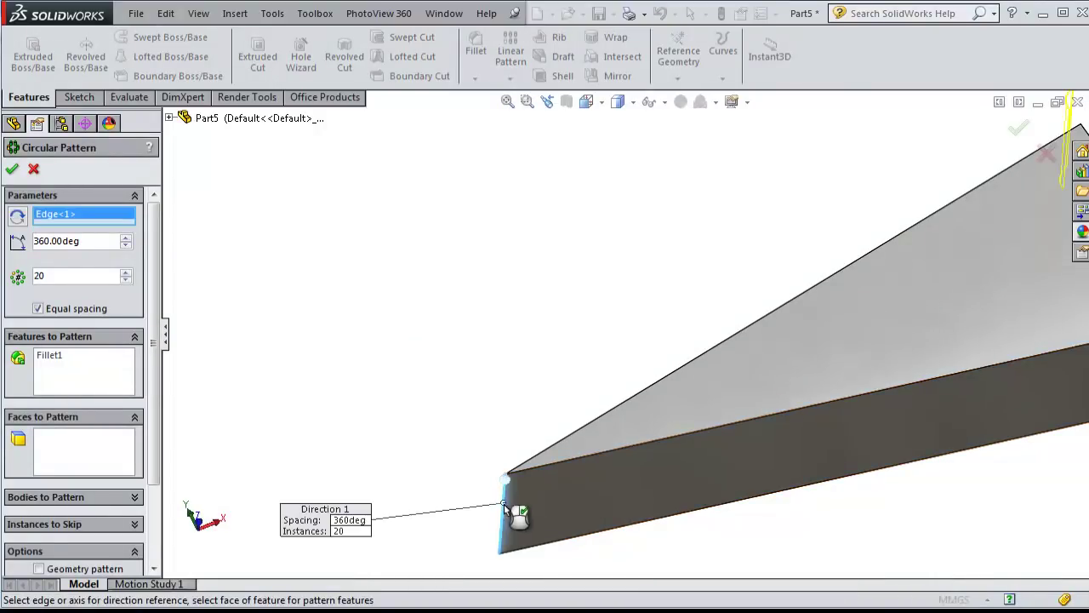
# Step: Pattern Boss-Extrude1 with 18 instances over 360° and accept it
pyautogui.click(68, 379)
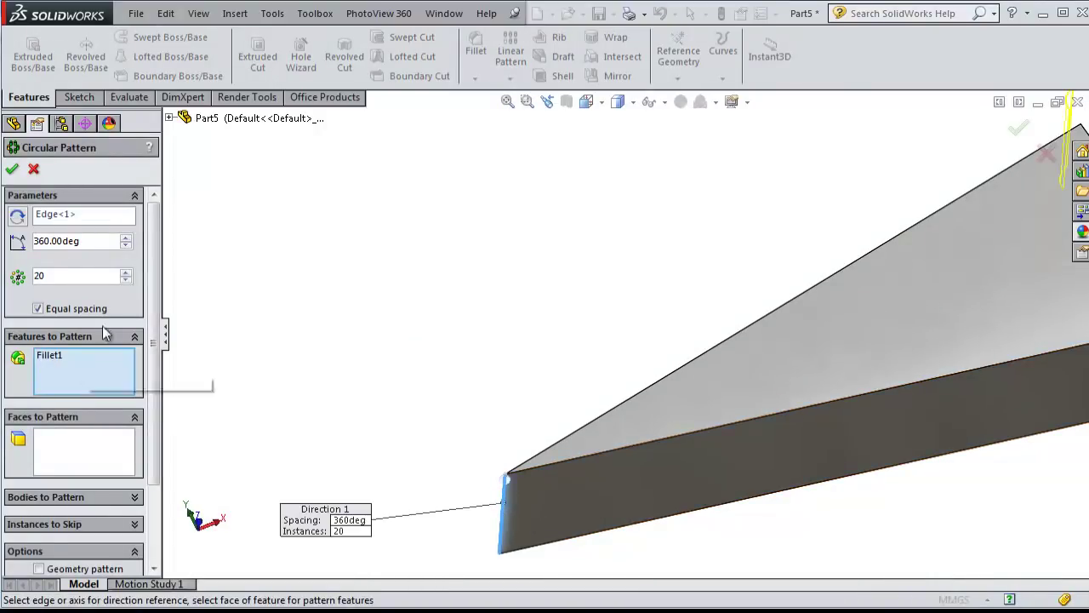
pyautogui.click(169, 119)
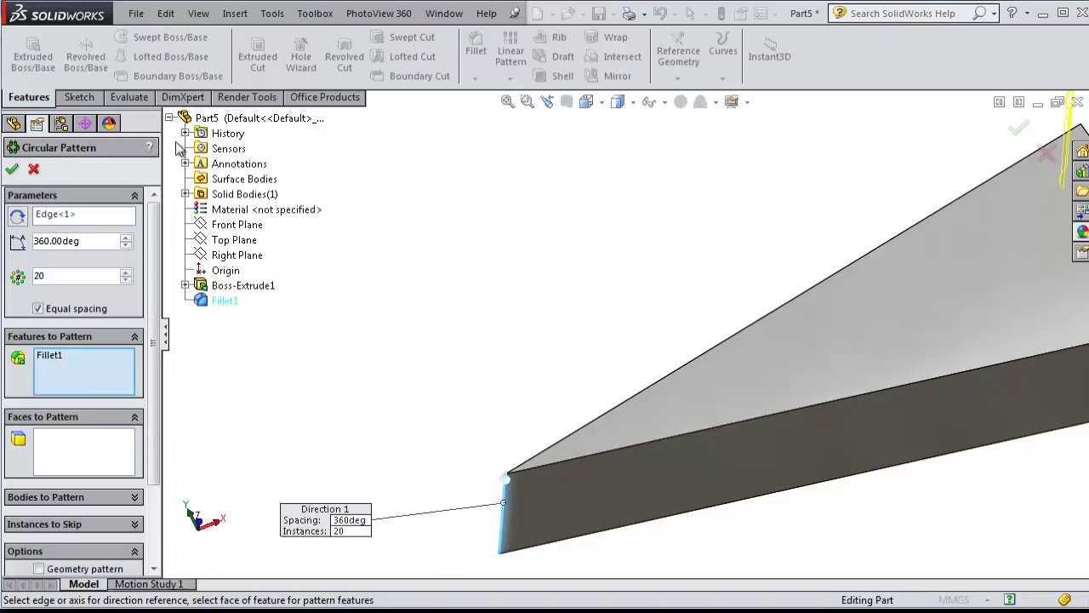
pyautogui.click(223, 285)
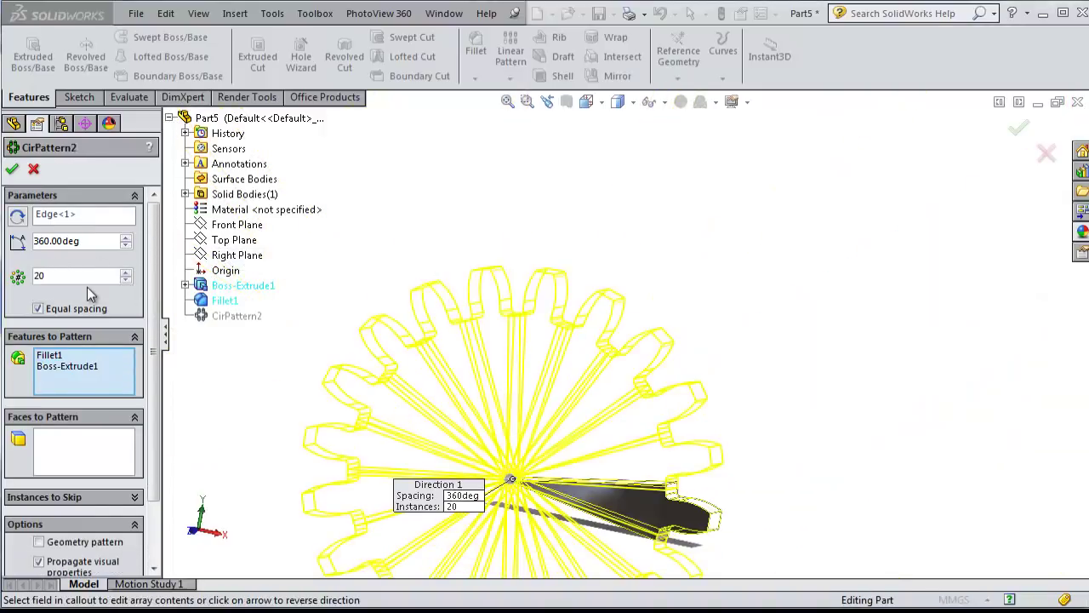
pyautogui.click(43, 274)
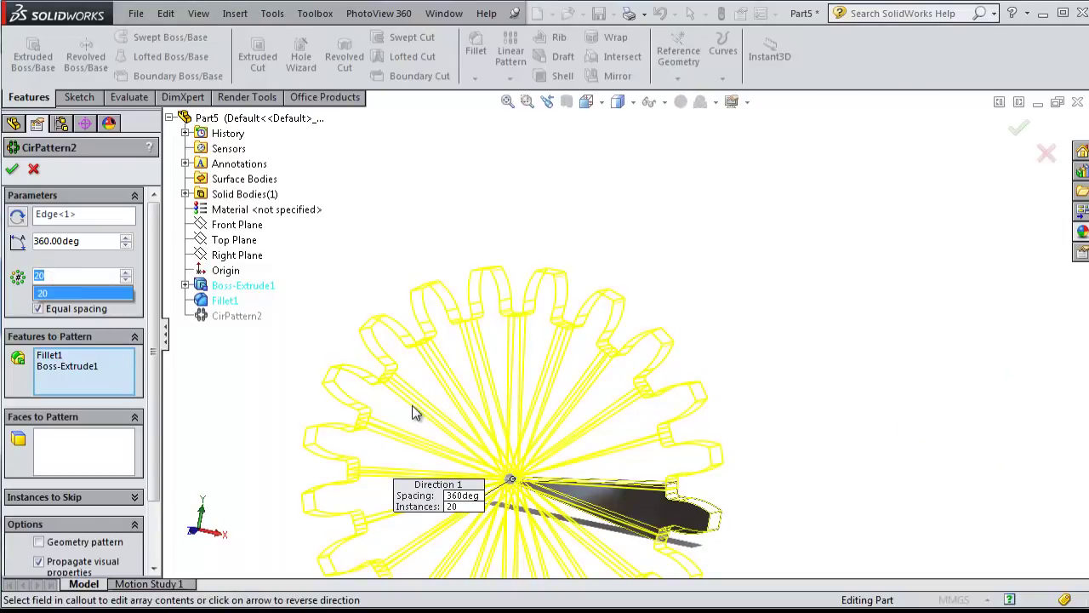
pyautogui.write('18')
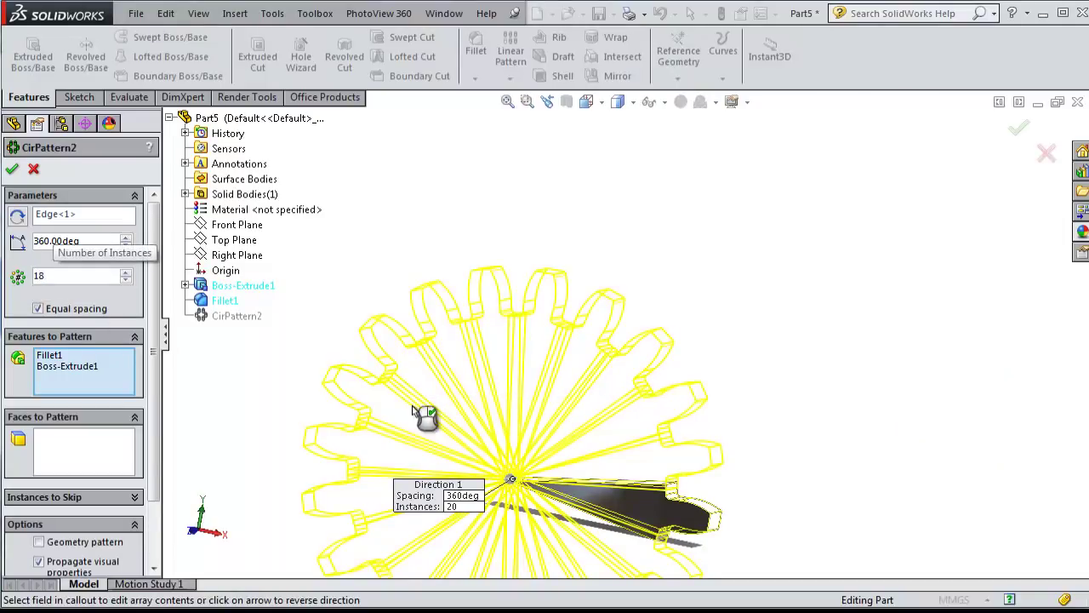
pyautogui.press('Return')
pyautogui.click(14, 167)
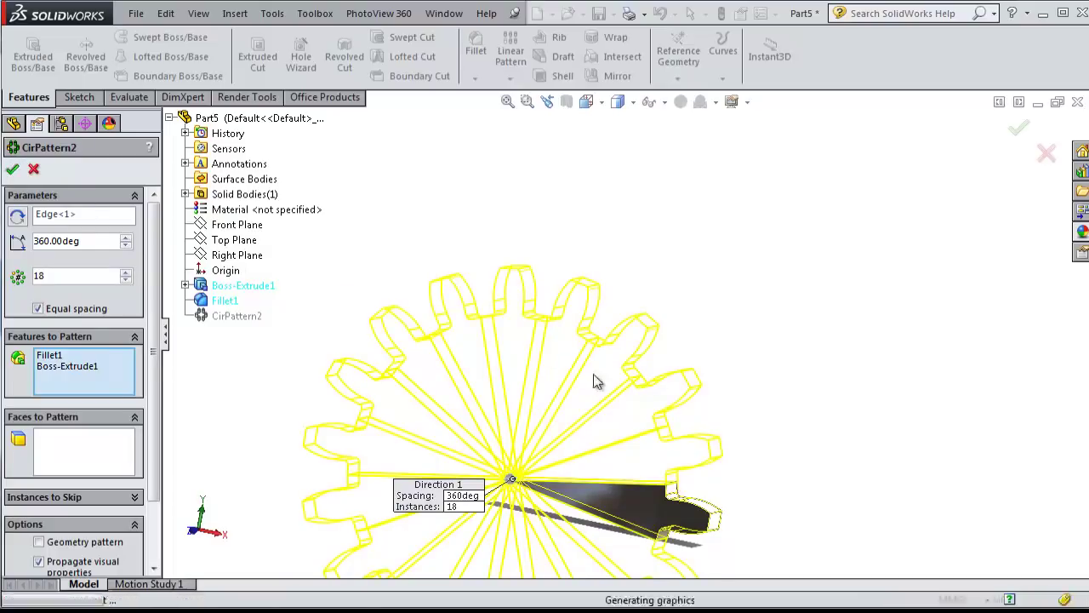
pyautogui.scroll(3, 564, 380)
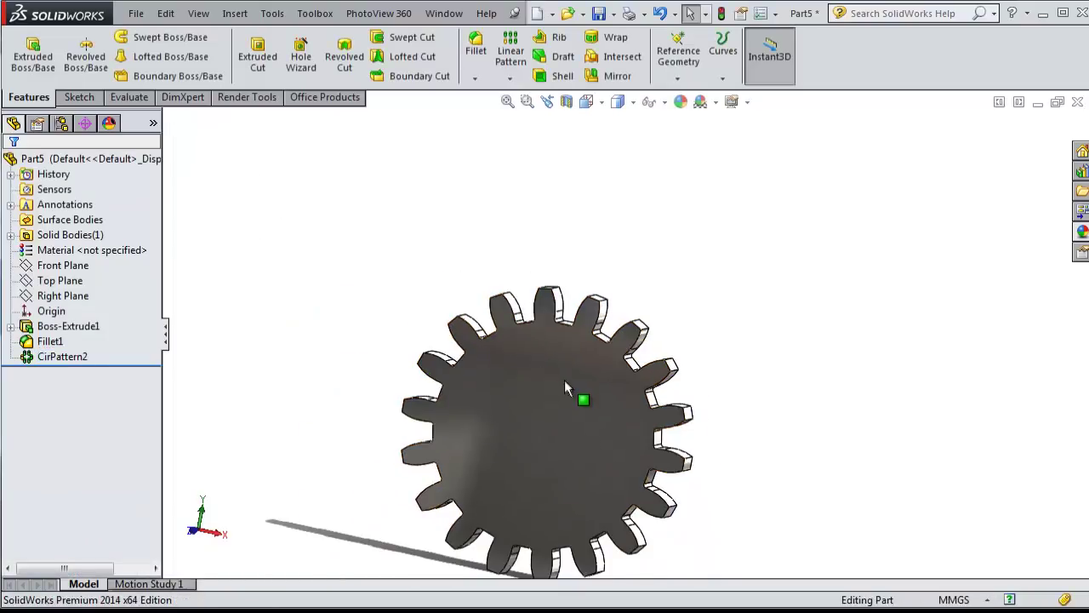
pyautogui.moveTo(564, 380); pyautogui.dragTo(420, 330, button='middle')
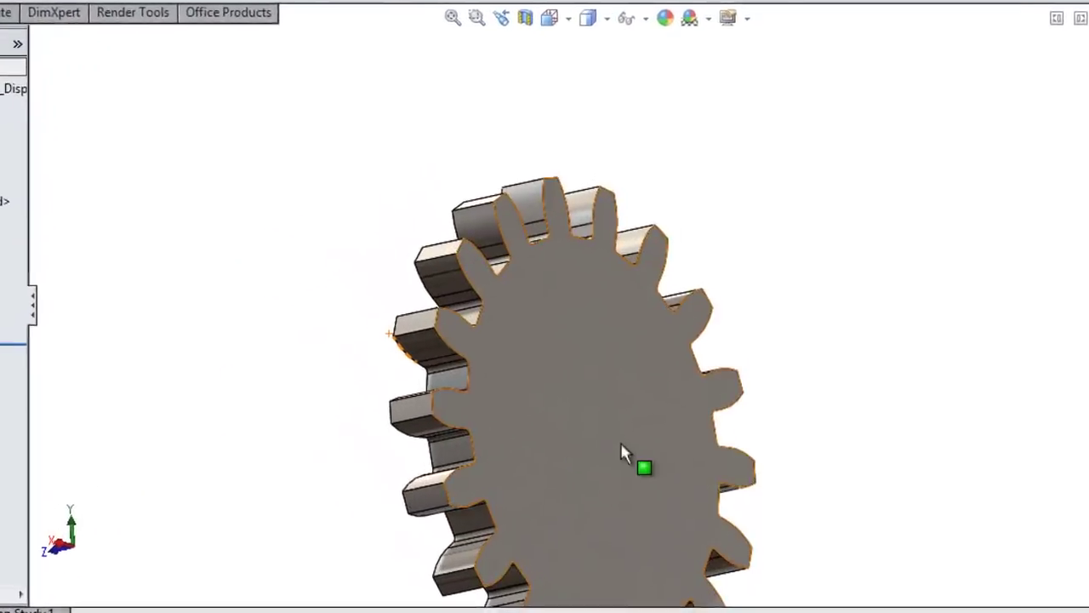
pyautogui.moveTo(621, 441)
pyautogui.mouseDown(button='middle')
pyautogui.moveTo(388, 265)
pyautogui.moveTo(314, 188)
pyautogui.mouseUp(button='middle')
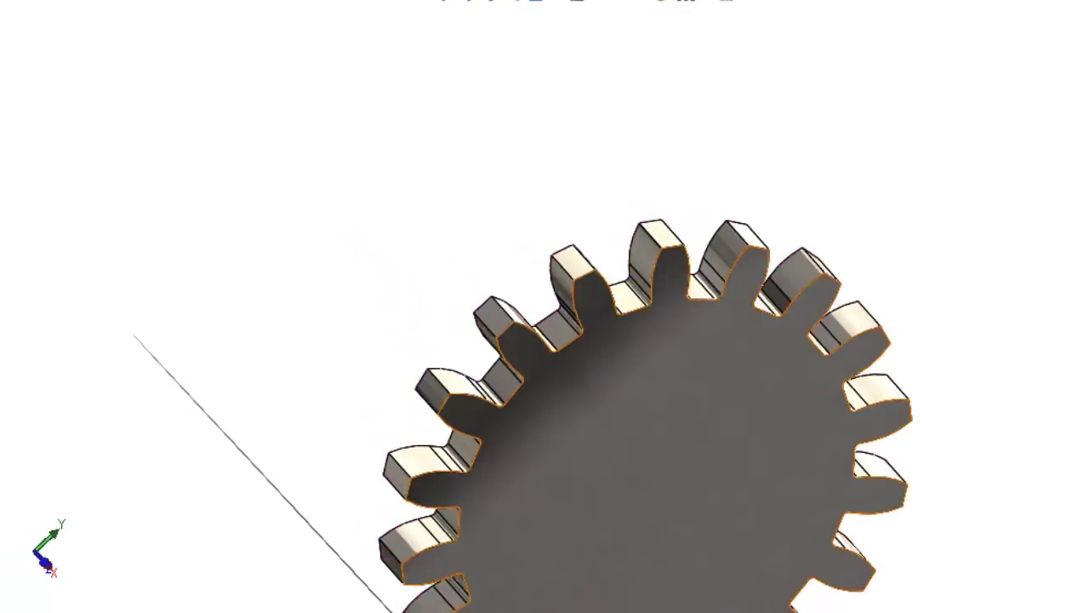
pyautogui.moveTo(511, 323); pyautogui.dragTo(611, 372, button='middle')
pyautogui.scroll(-3, 627, 341)
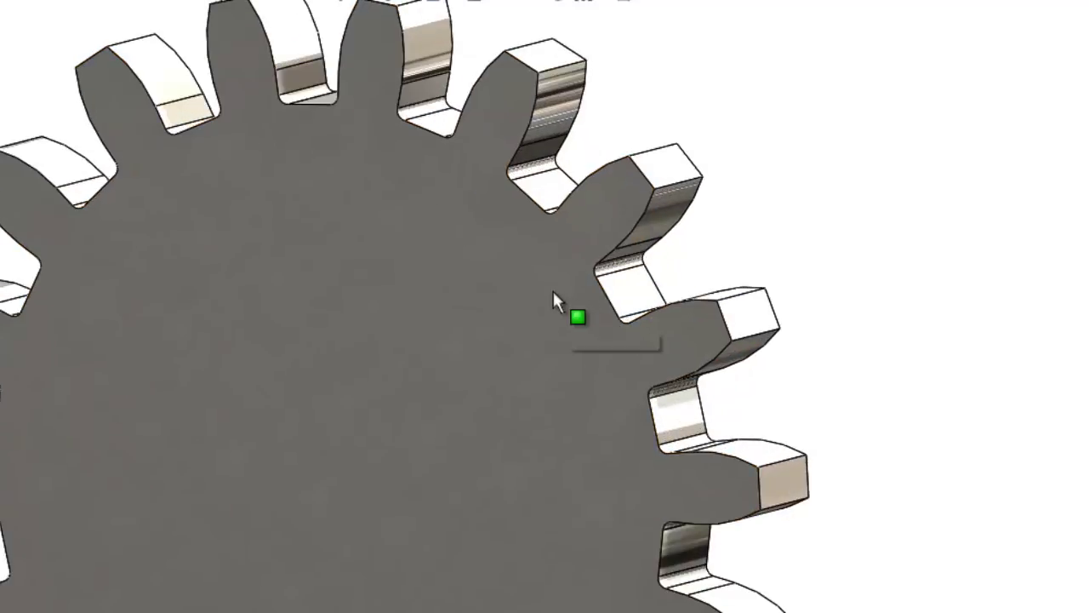
pyautogui.scroll(1, 557, 298)
pyautogui.scroll(-2, 624, 297)
pyautogui.scroll(2, 670, 260)
pyautogui.scroll(-2, 630, 239)
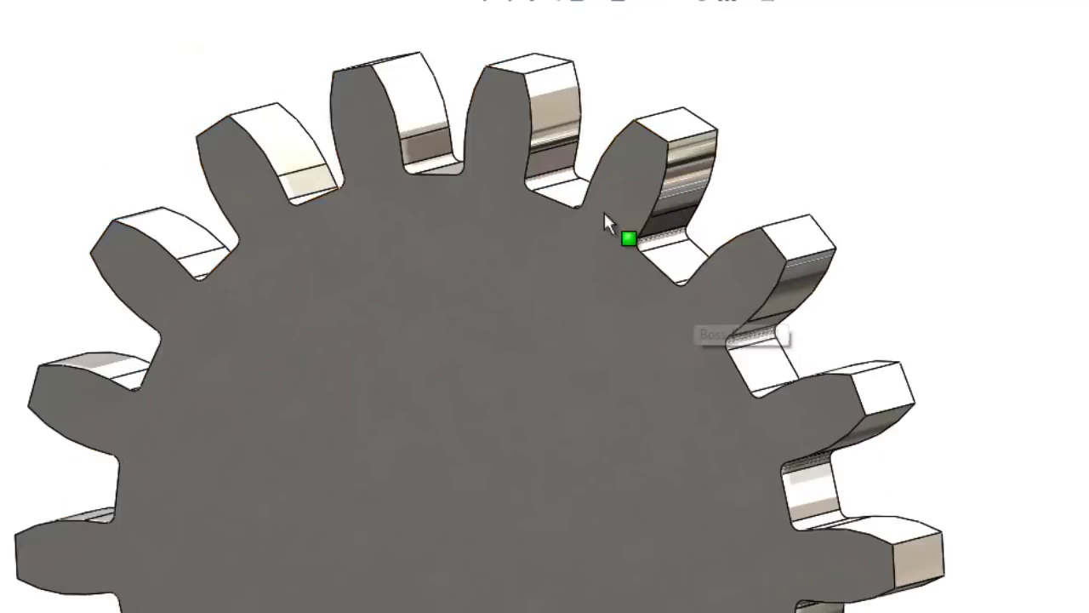
pyautogui.scroll(-1, 610, 269)
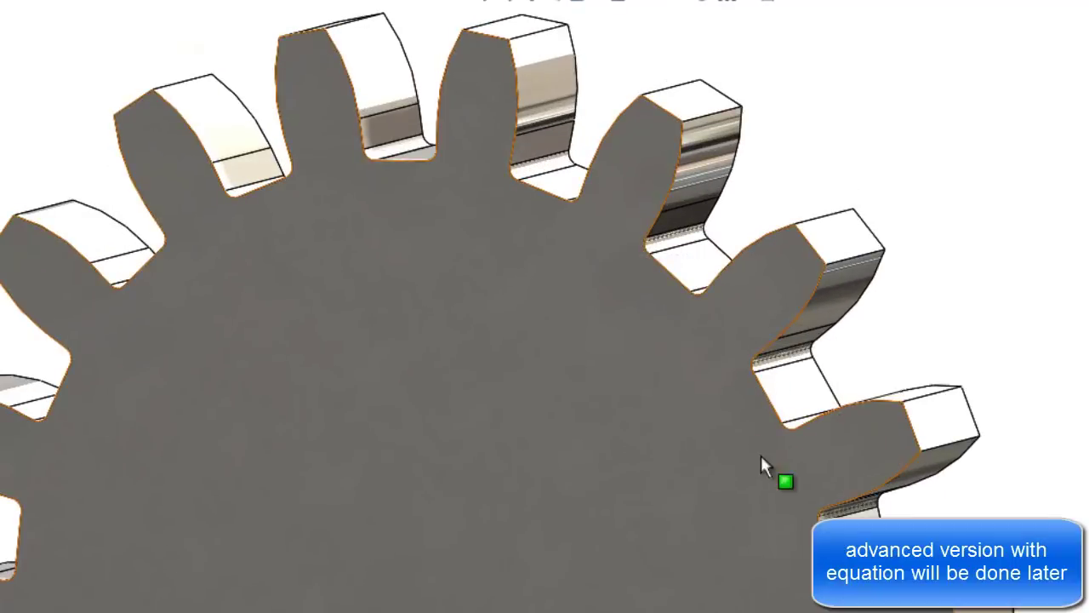